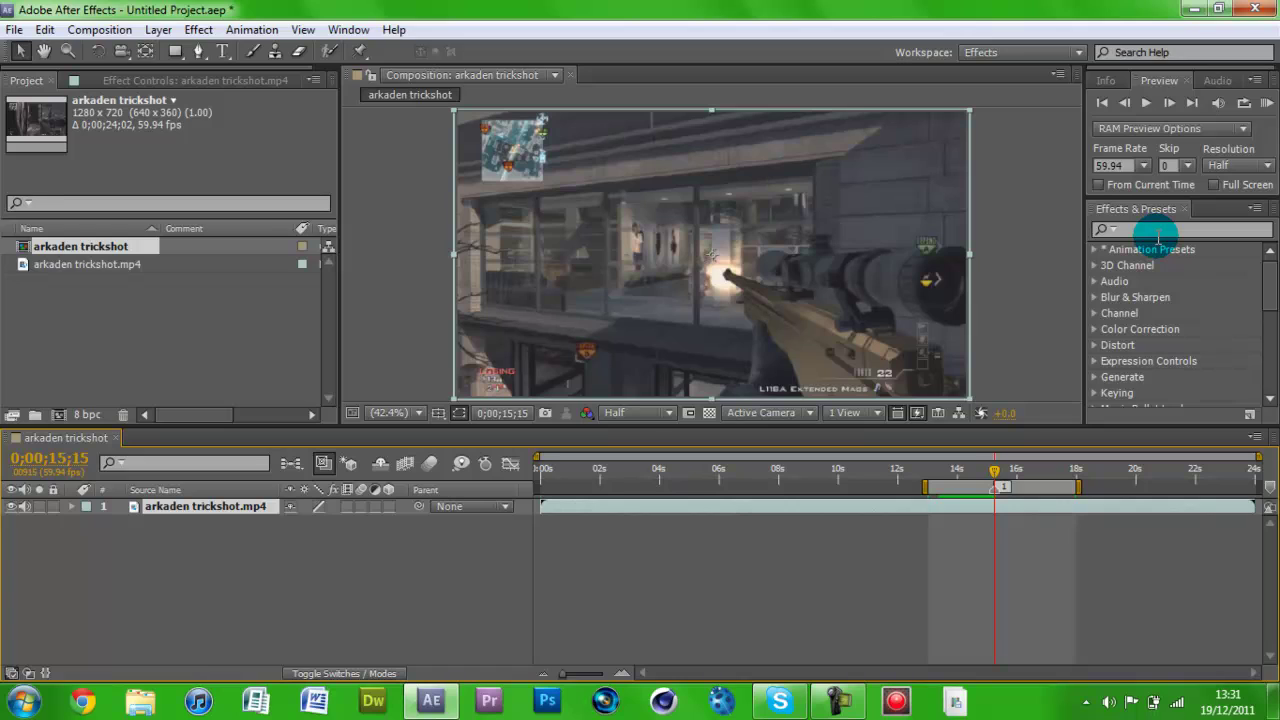
Scrub to just before the kill shot, then return to the kill frame at 0;00;15;15.
left_click(1156, 232)
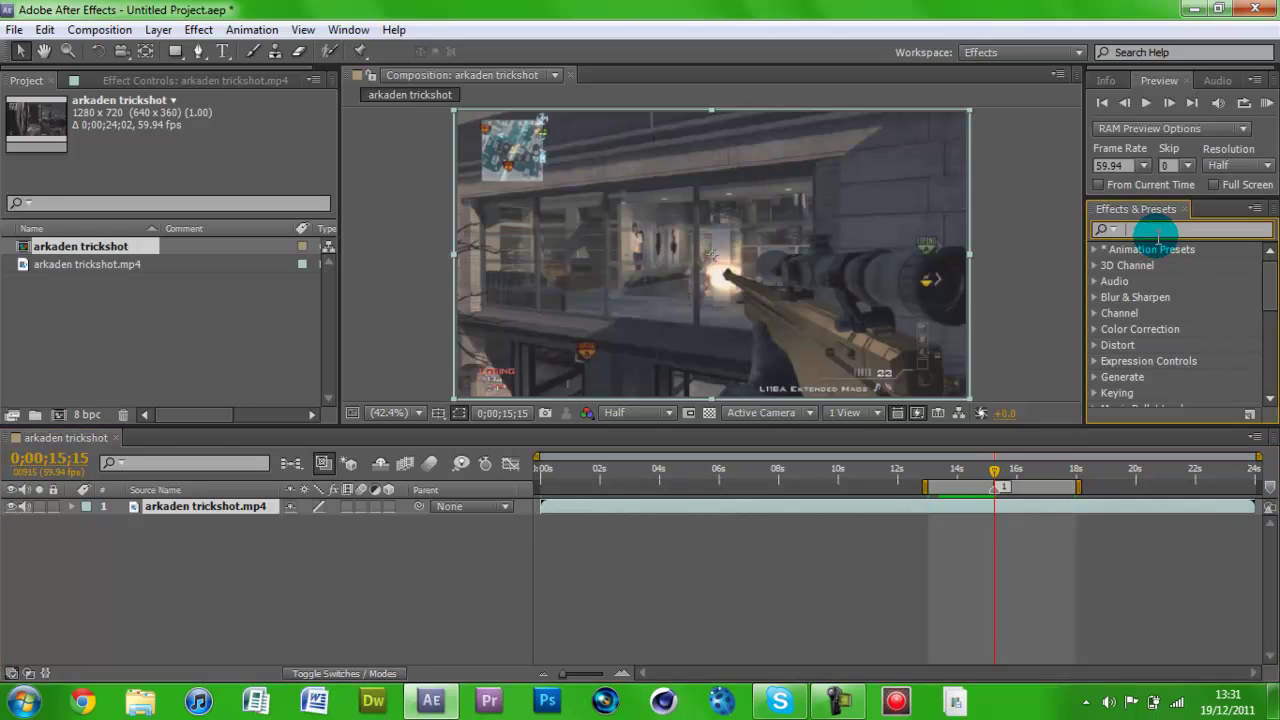
left_click(996, 474)
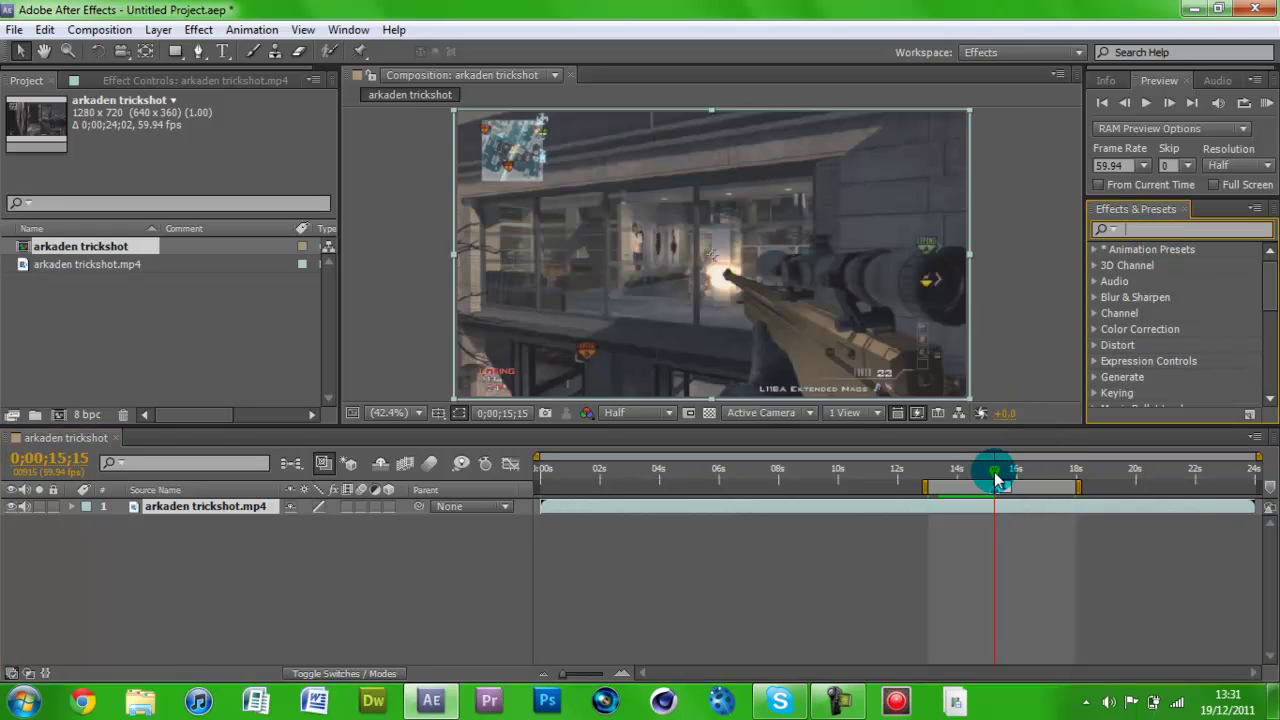
left_click(996, 489)
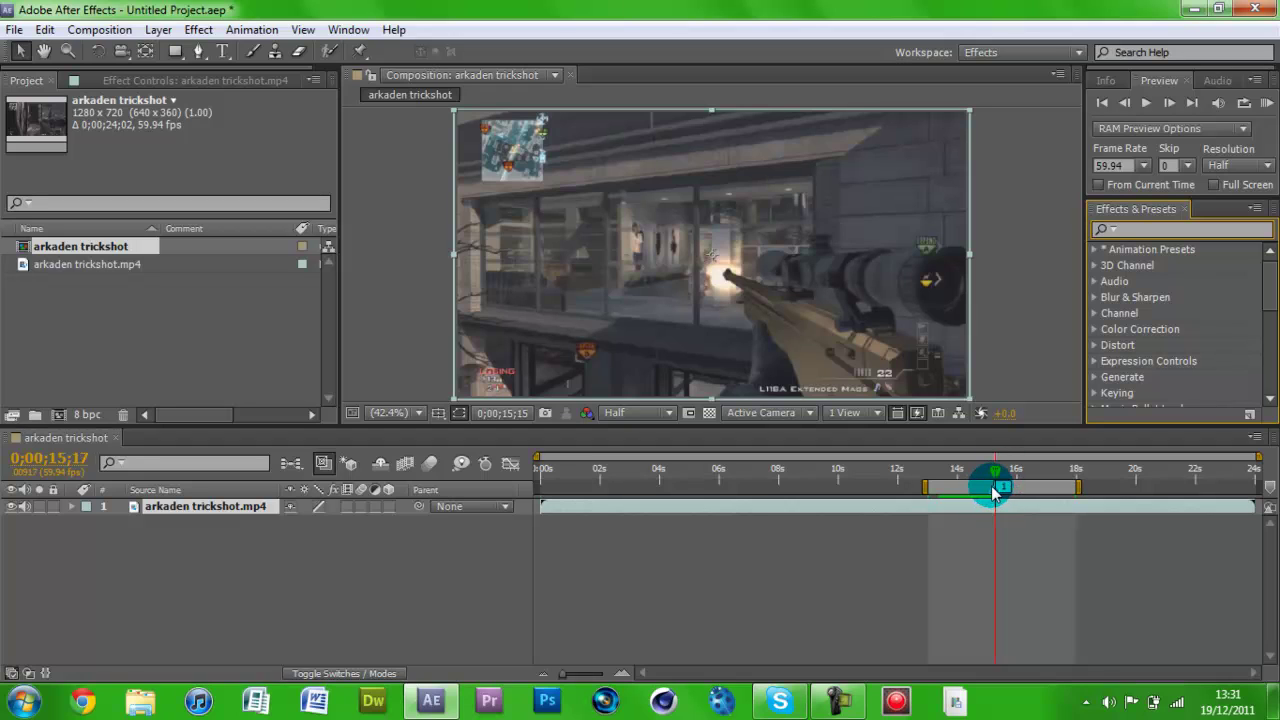
left_click_drag(996, 474, 997, 477)
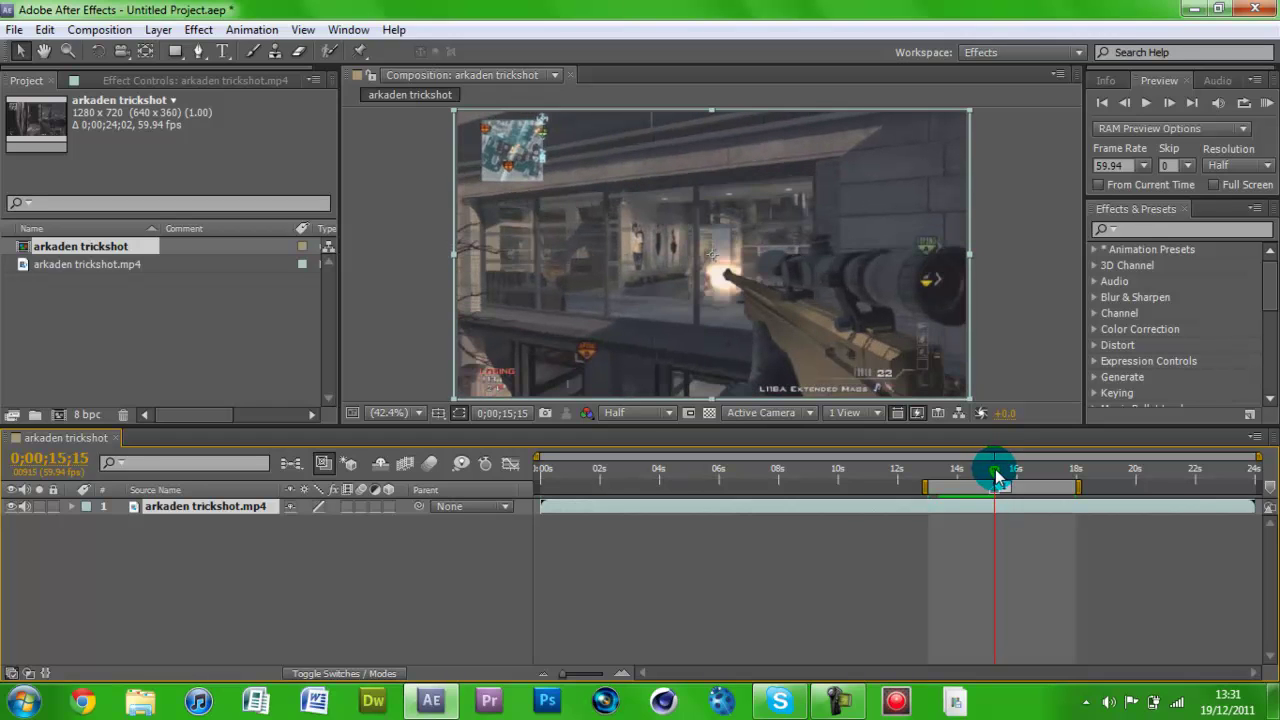
left_click(1213, 185)
Search the Effects & Presets library for 'twitch'.
left_click(1189, 230)
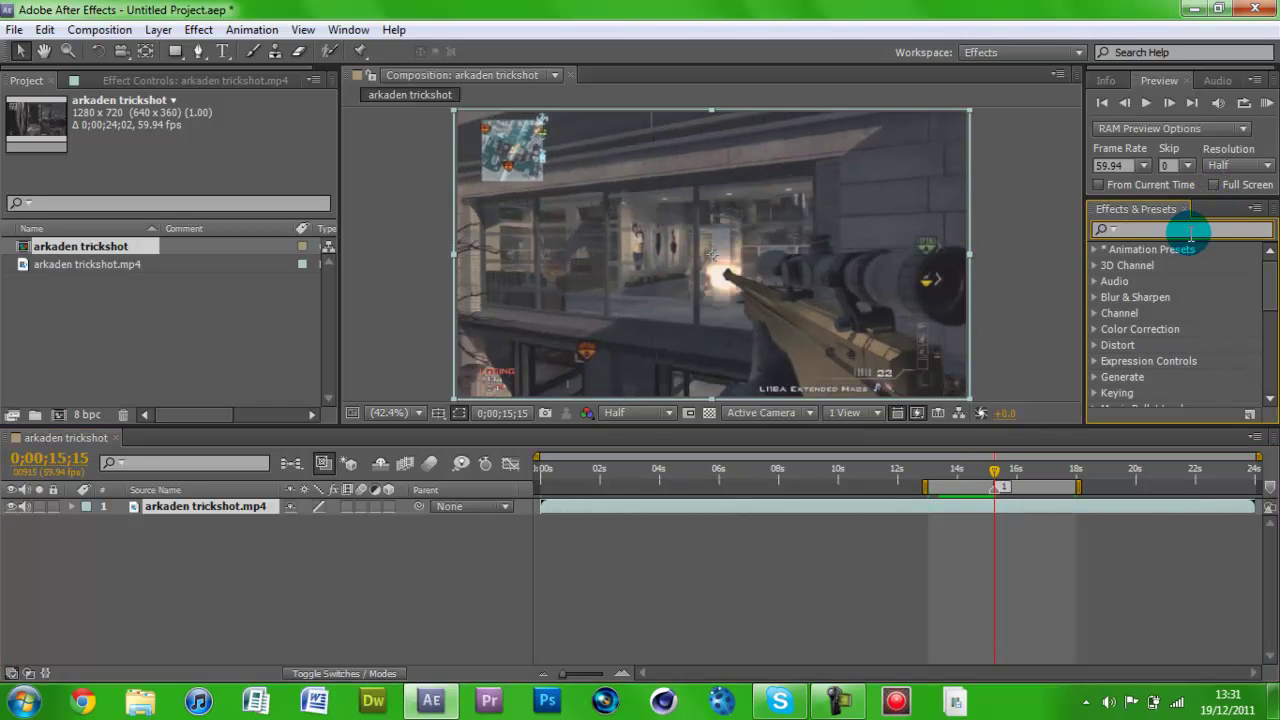
type("twtit")
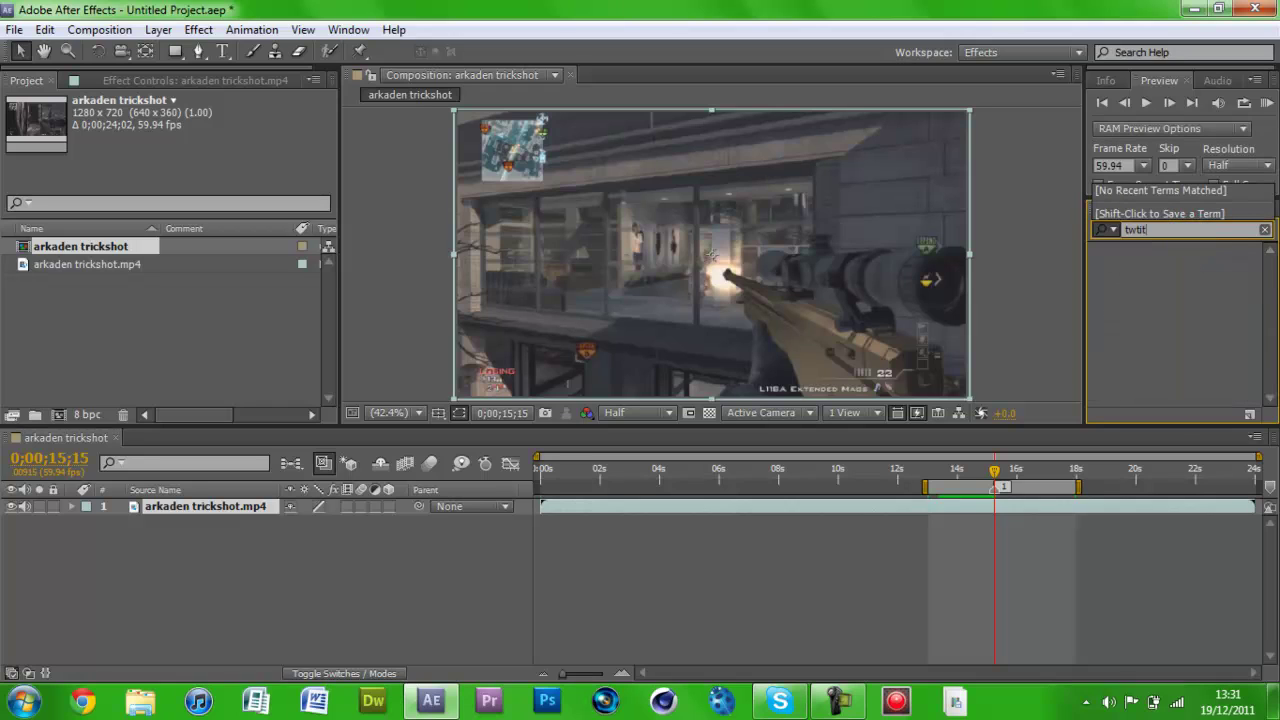
key("BackSpace")
type("itch")
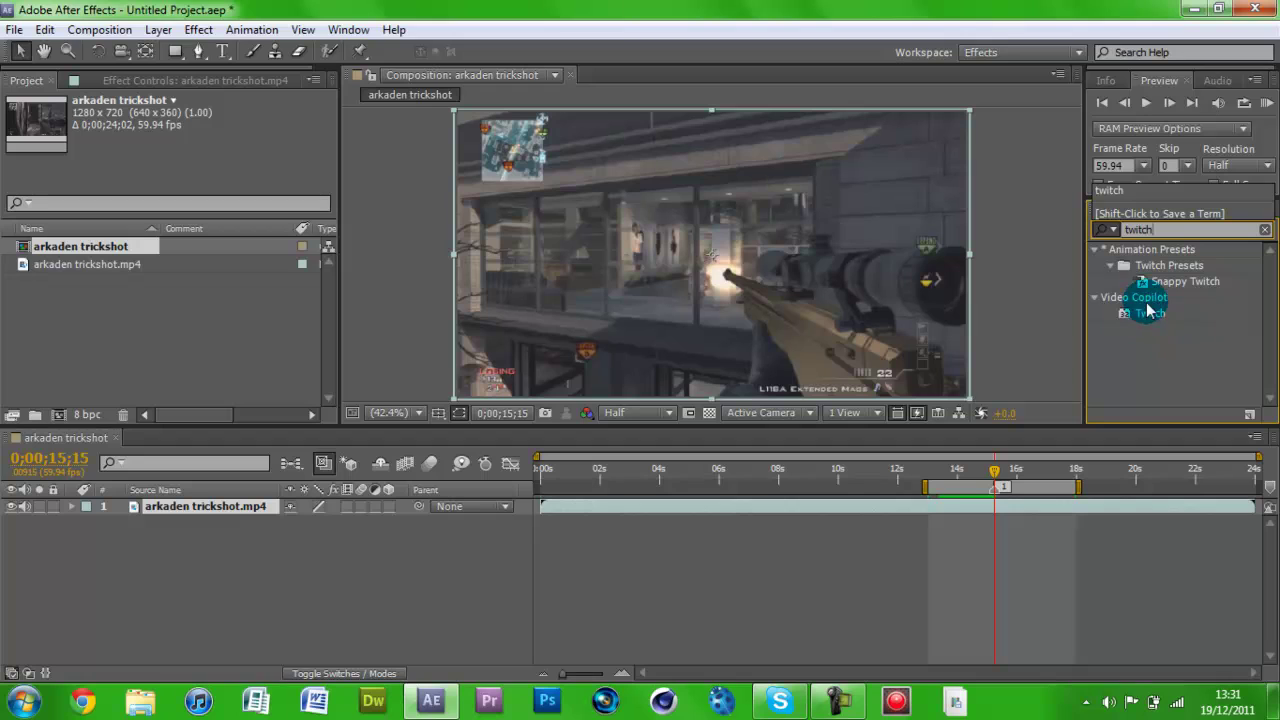
Apply Video Copilot's Twitch to the arkaden trickshot clip and scrub to just before the kill.
left_click_drag(1145, 313, 236, 507)
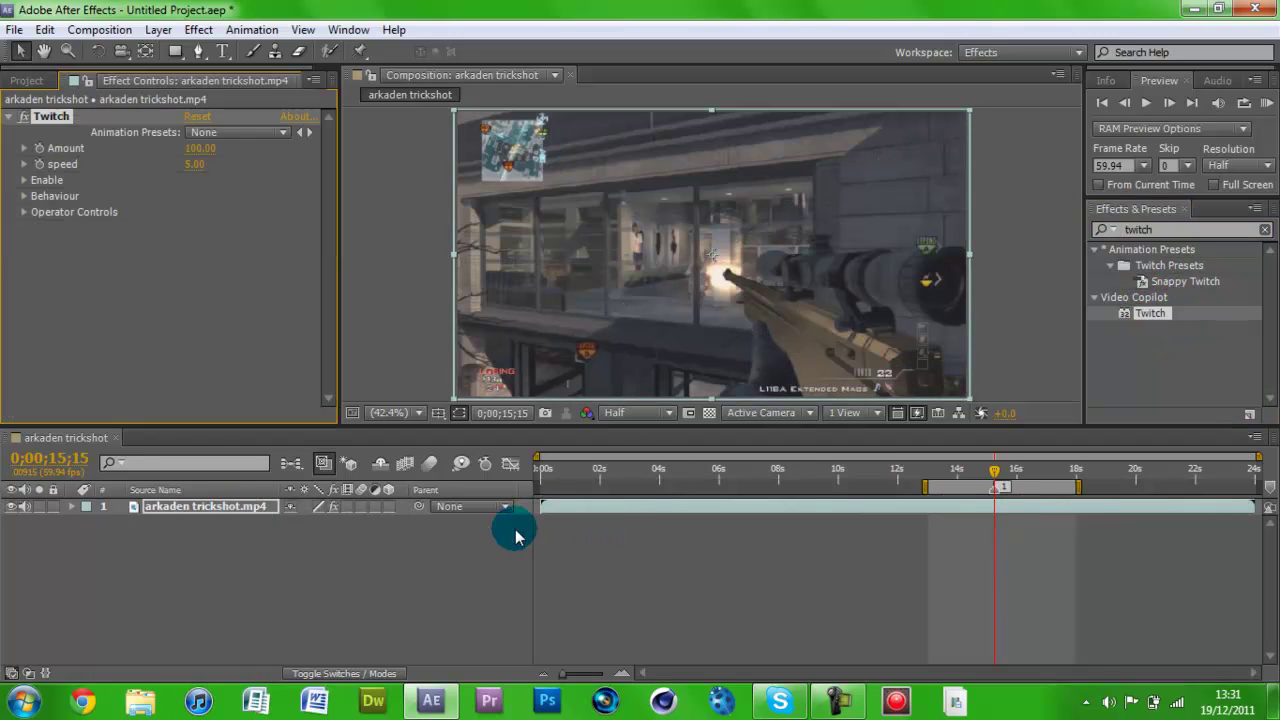
left_click_drag(991, 471, 996, 478)
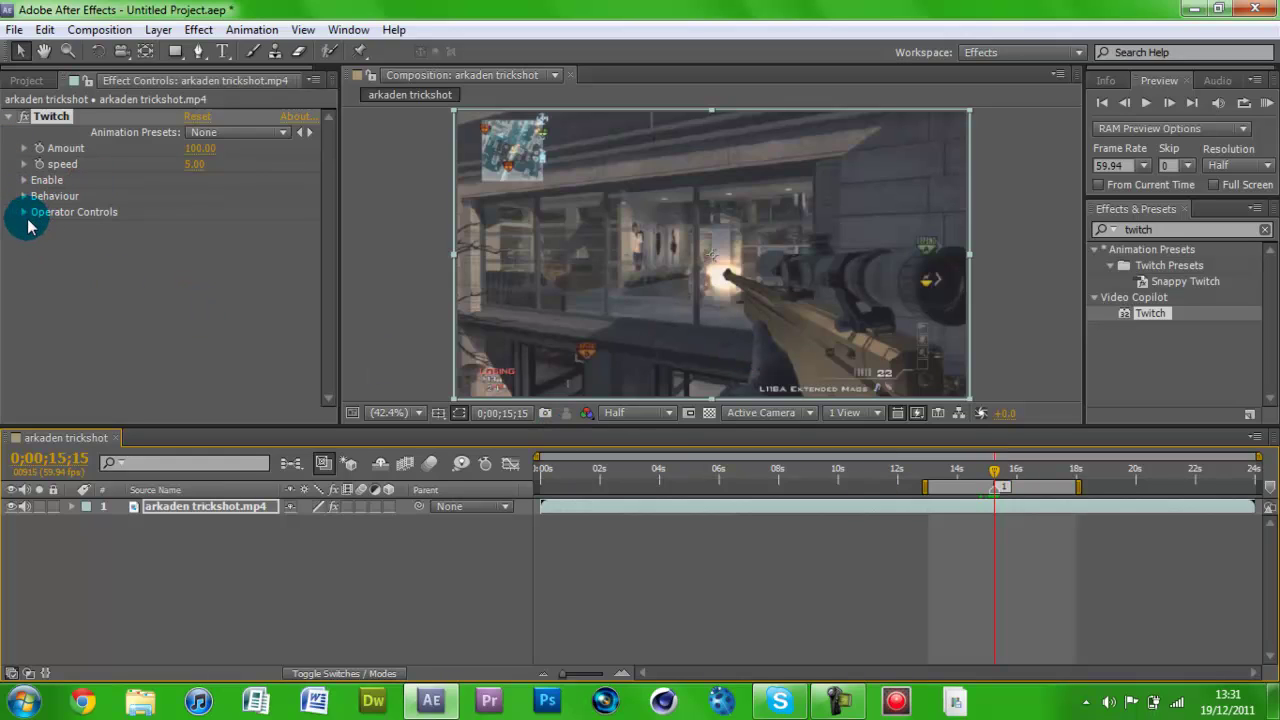
key("Page_Up")
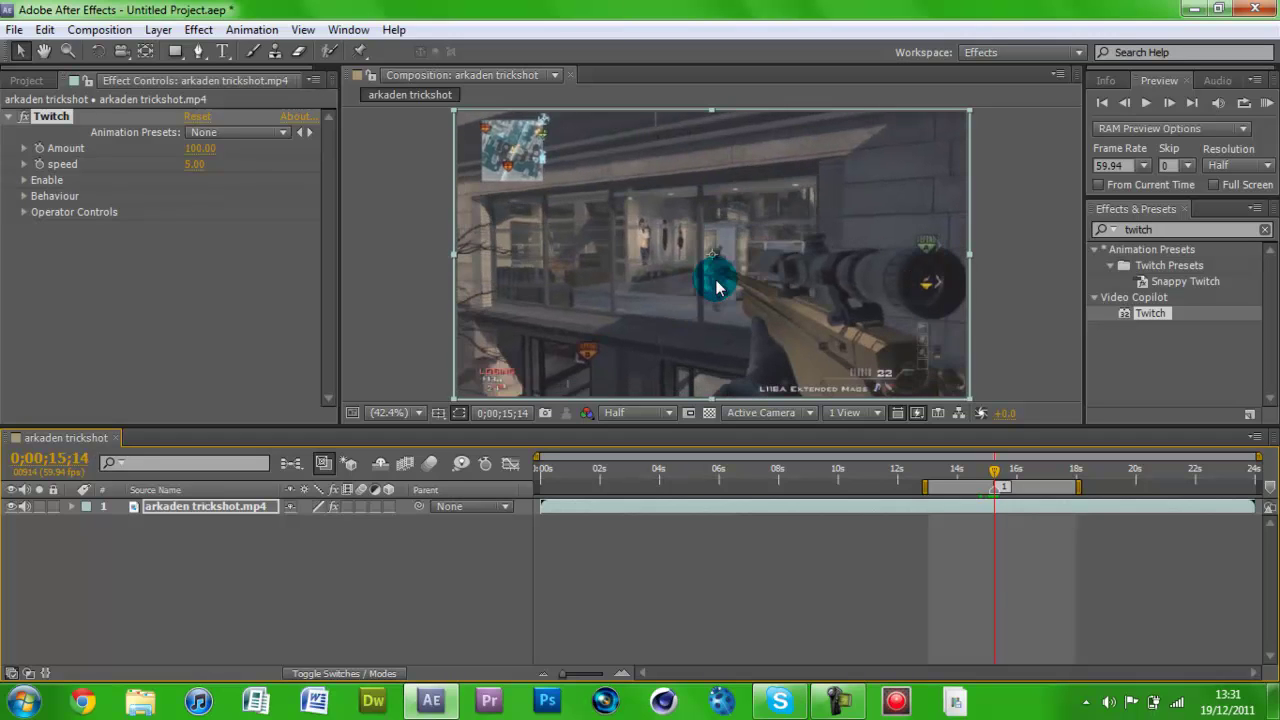
key("Page_Down")
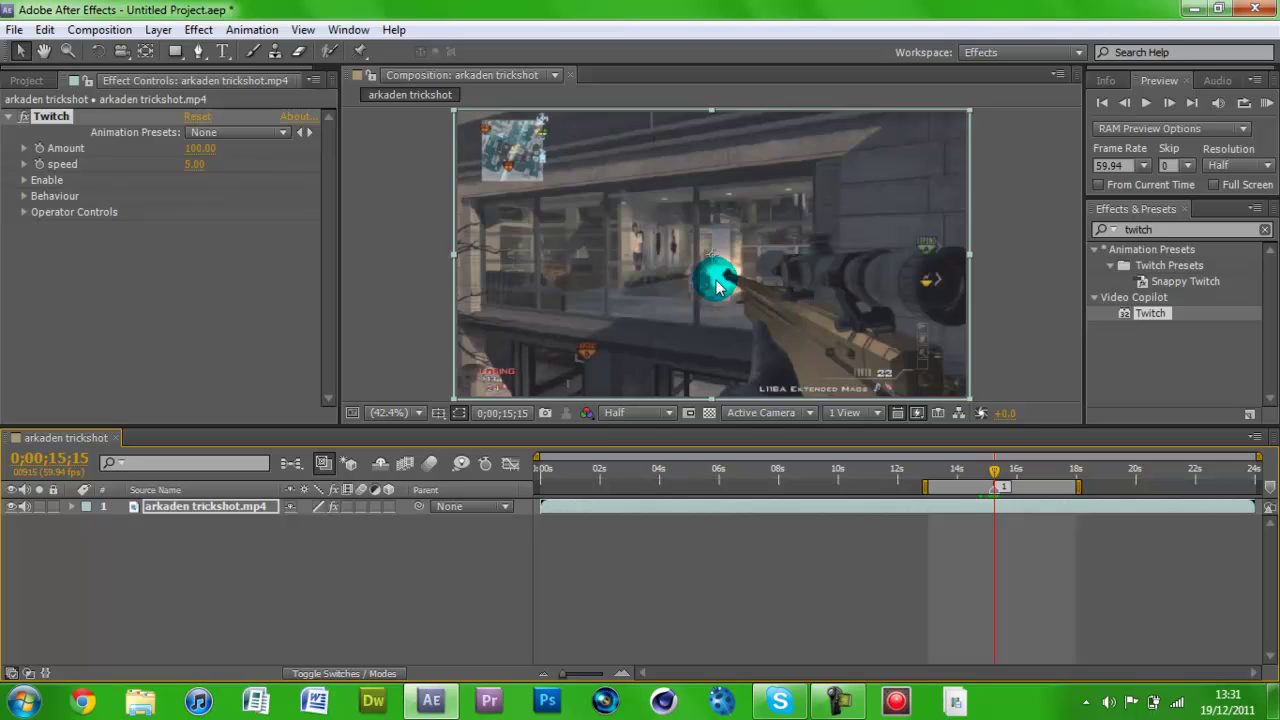
key("Page_Down")
Step frame by frame around the kill, settling two frames before the shot.
key("Page_Up")
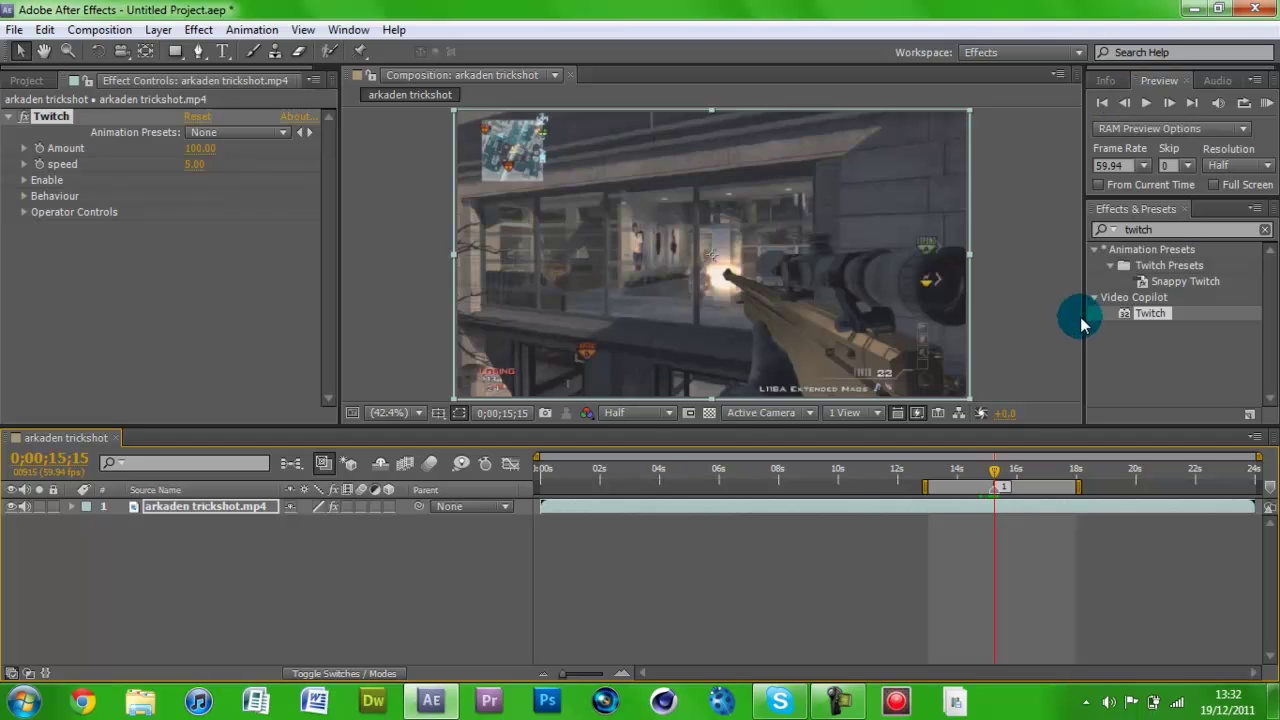
key("Page_Up")
key("Page_Down")
key("Page_Up")
key("Page_Up")
key("Page_Down")
key("Page_Down")
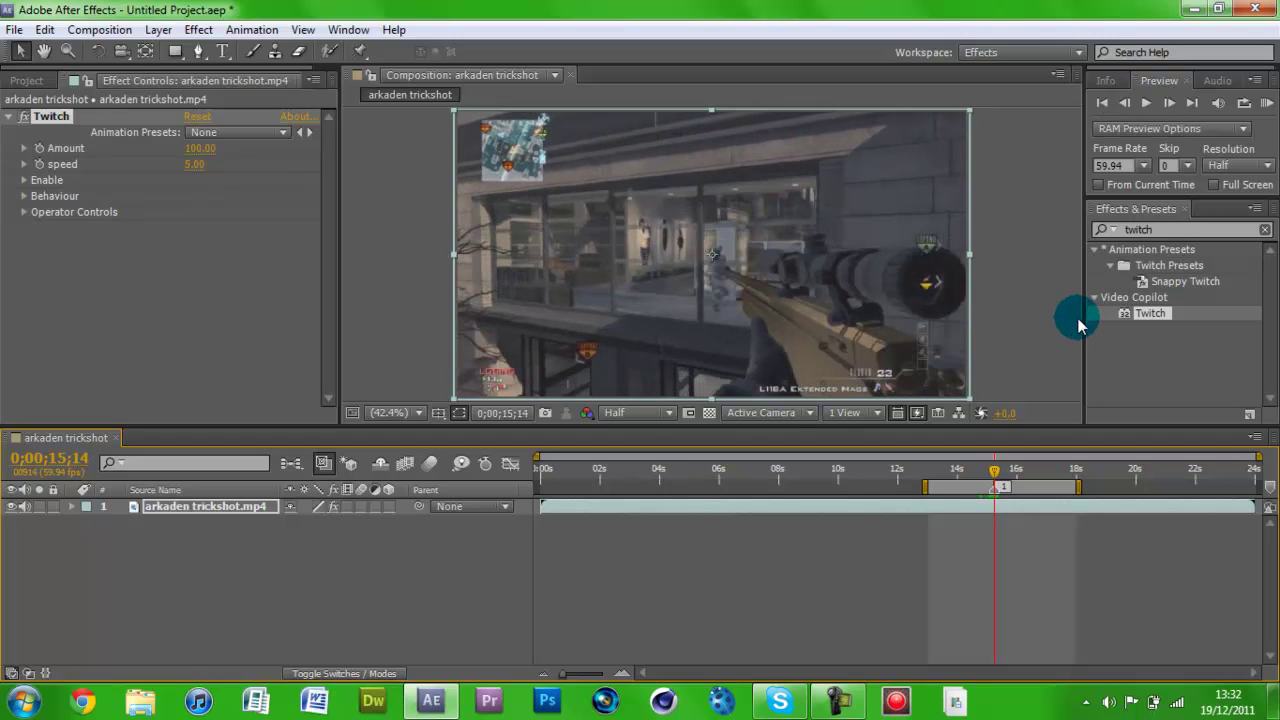
left_click_drag(1078, 323, 806, 333)
mouse_move(679, 366)
left_mouse_down()
mouse_move(114, 323)
mouse_move(16, 181)
left_mouse_up()
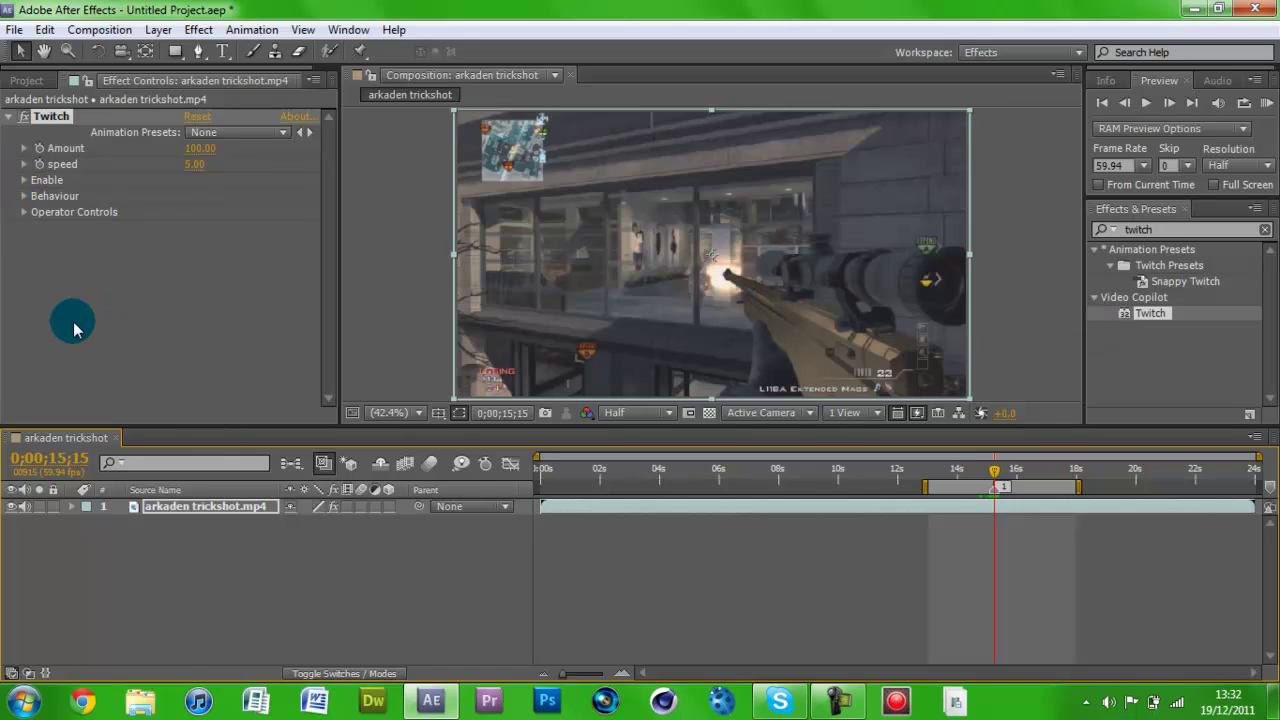
key("Page_Up")
key("Page_Up")
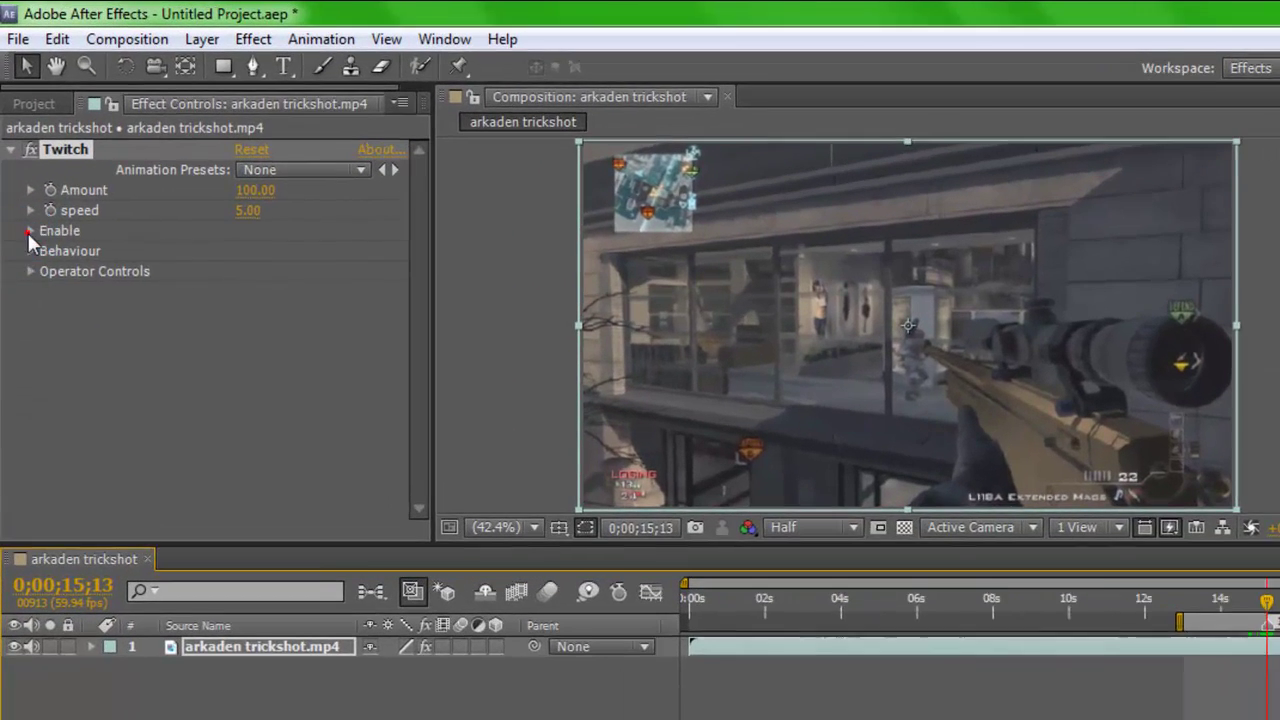
Keyframe and turn on Twitch's Slide operator at the kill frame.
left_click(24, 180)
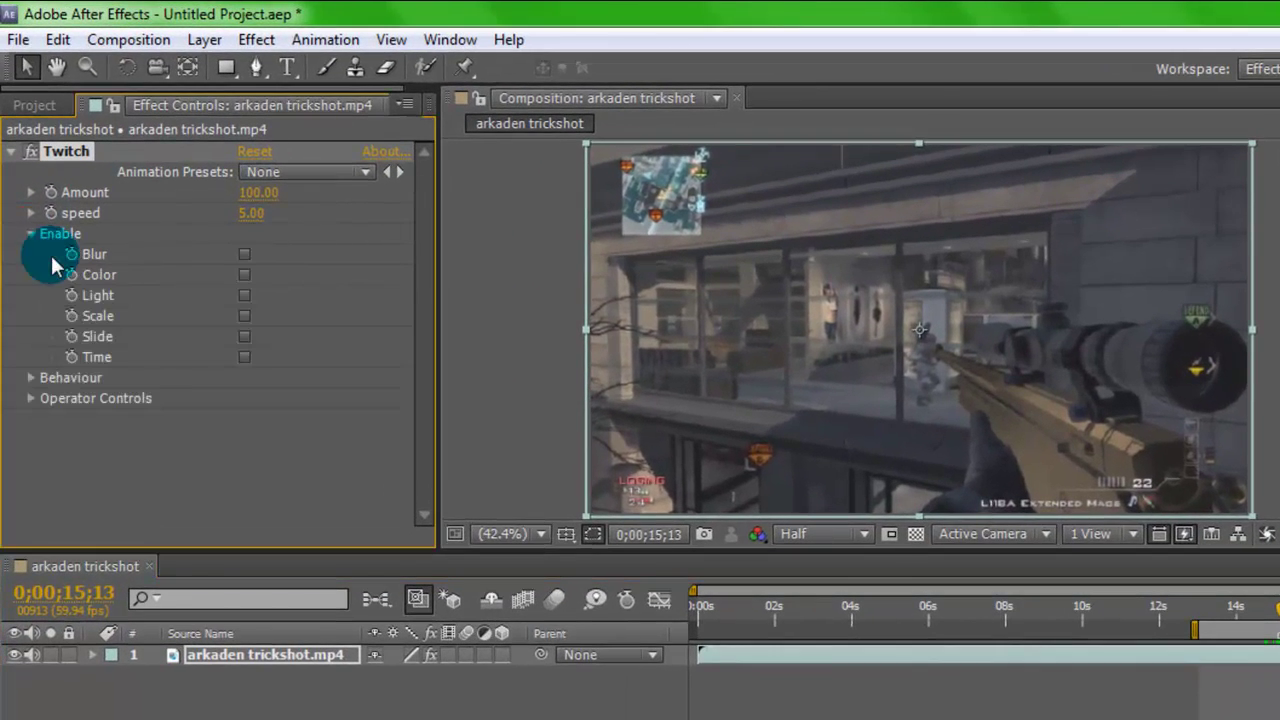
left_click(72, 338)
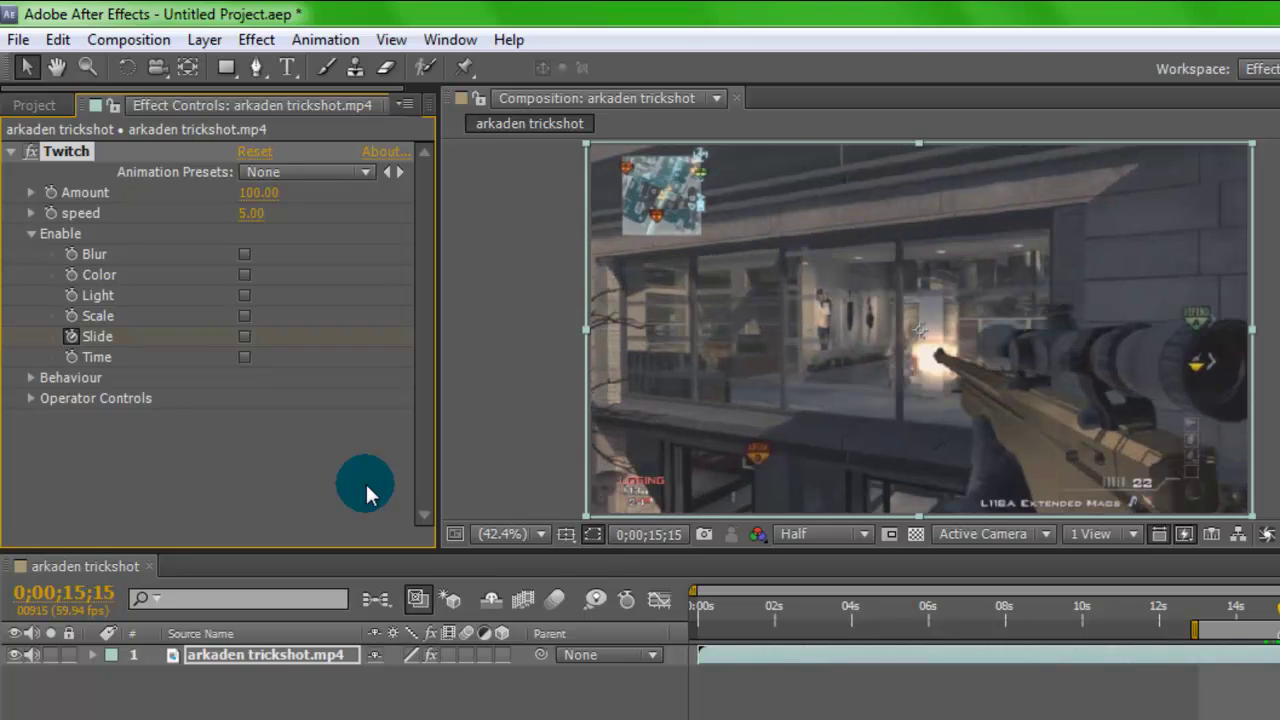
left_click(244, 340)
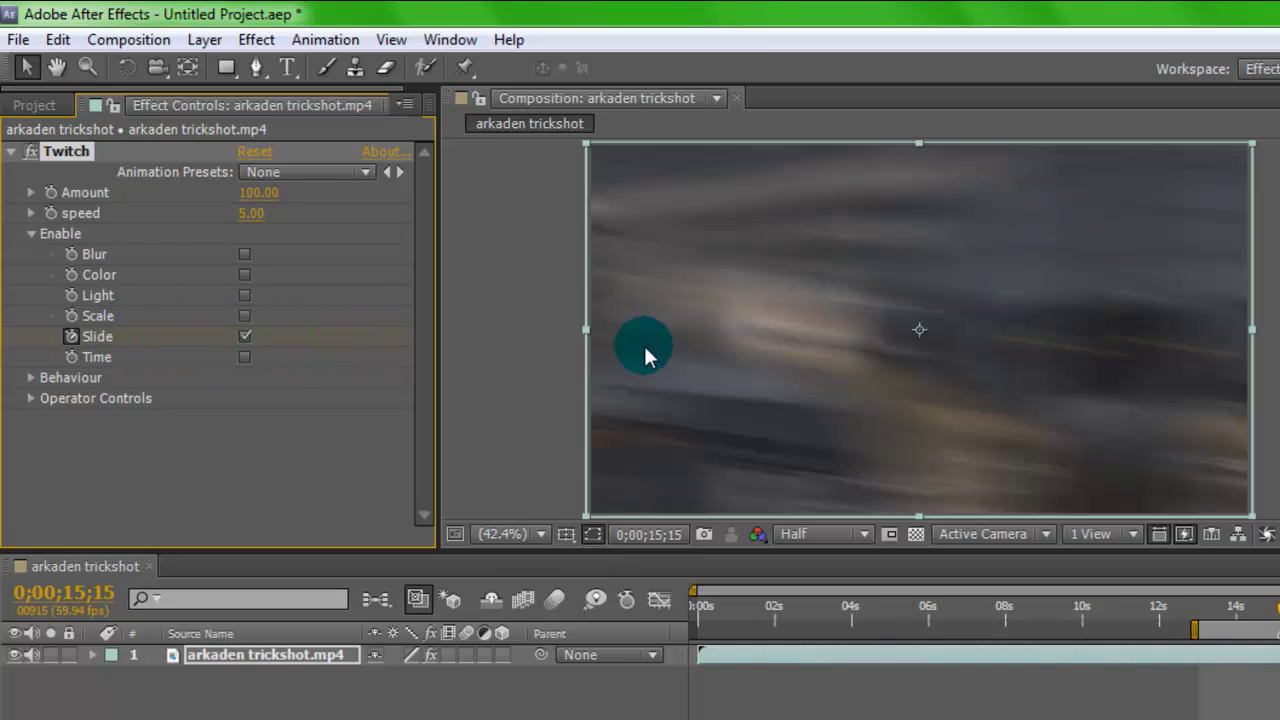
Set Slide RGB Split to 71 and lower the Twitch Amount to 45.
left_click(38, 400)
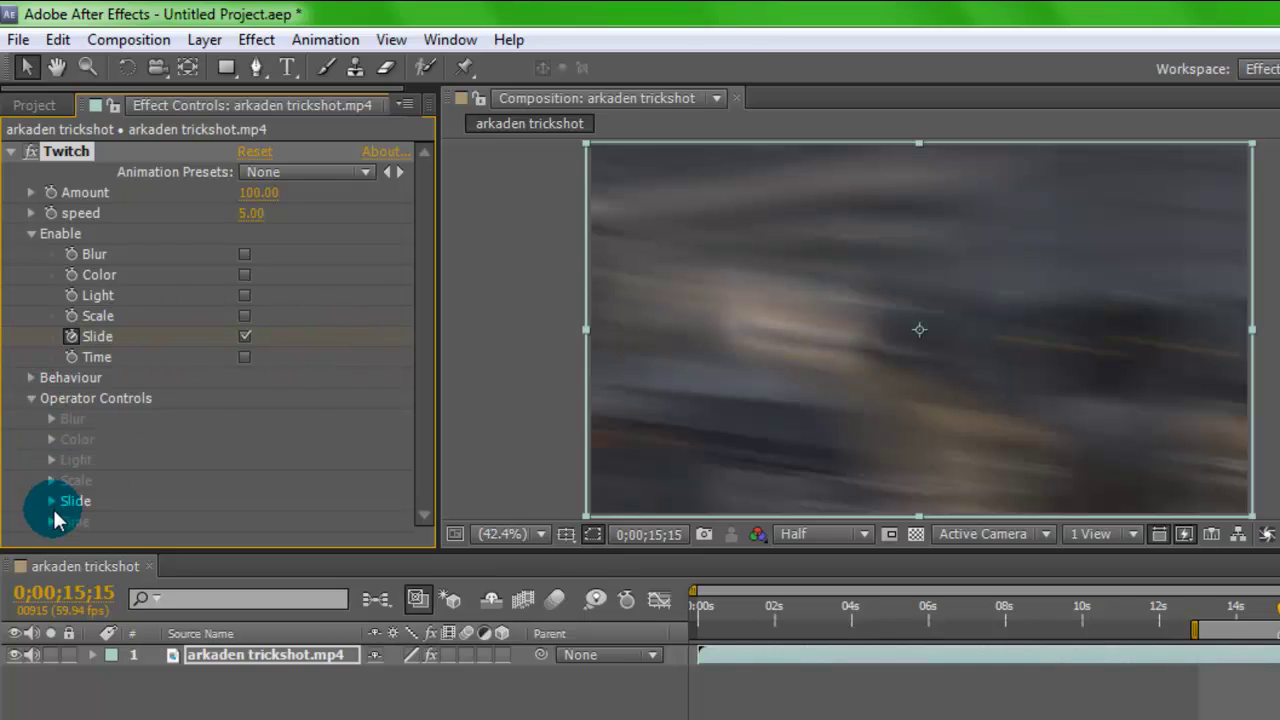
left_click(52, 501)
scroll(418, 380, "down", 1)
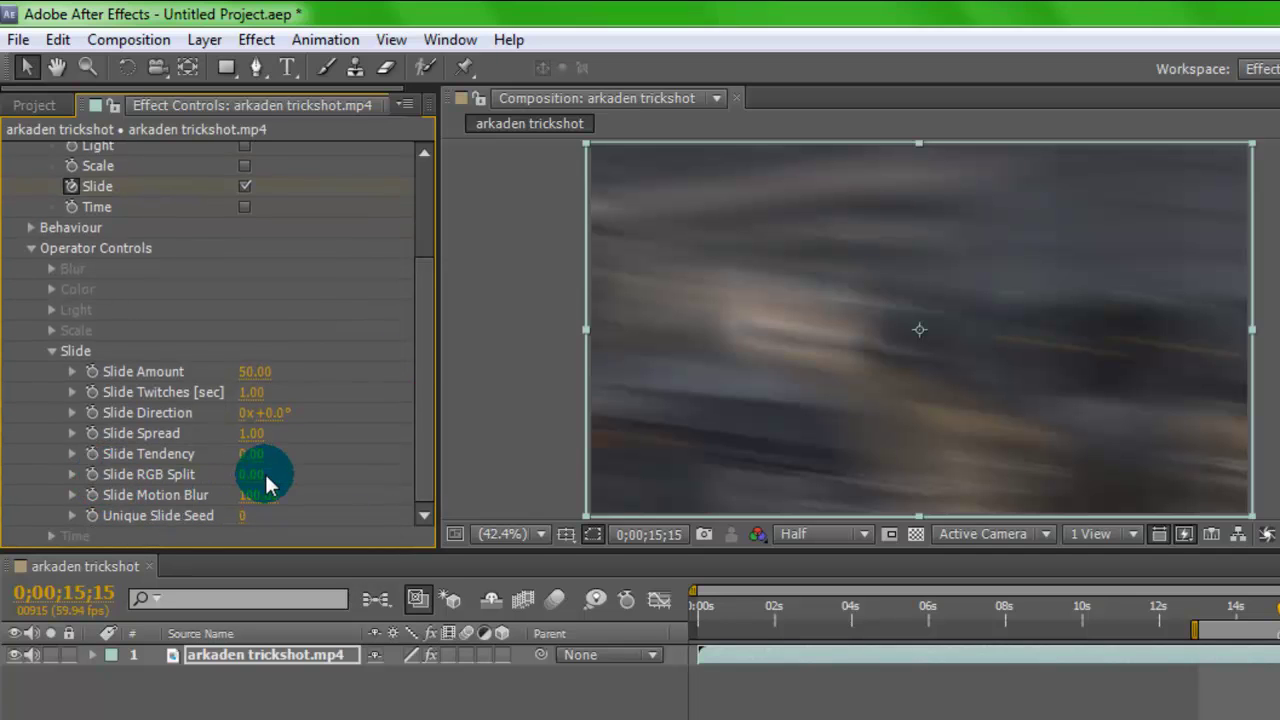
left_click_drag(250, 474, 320, 468)
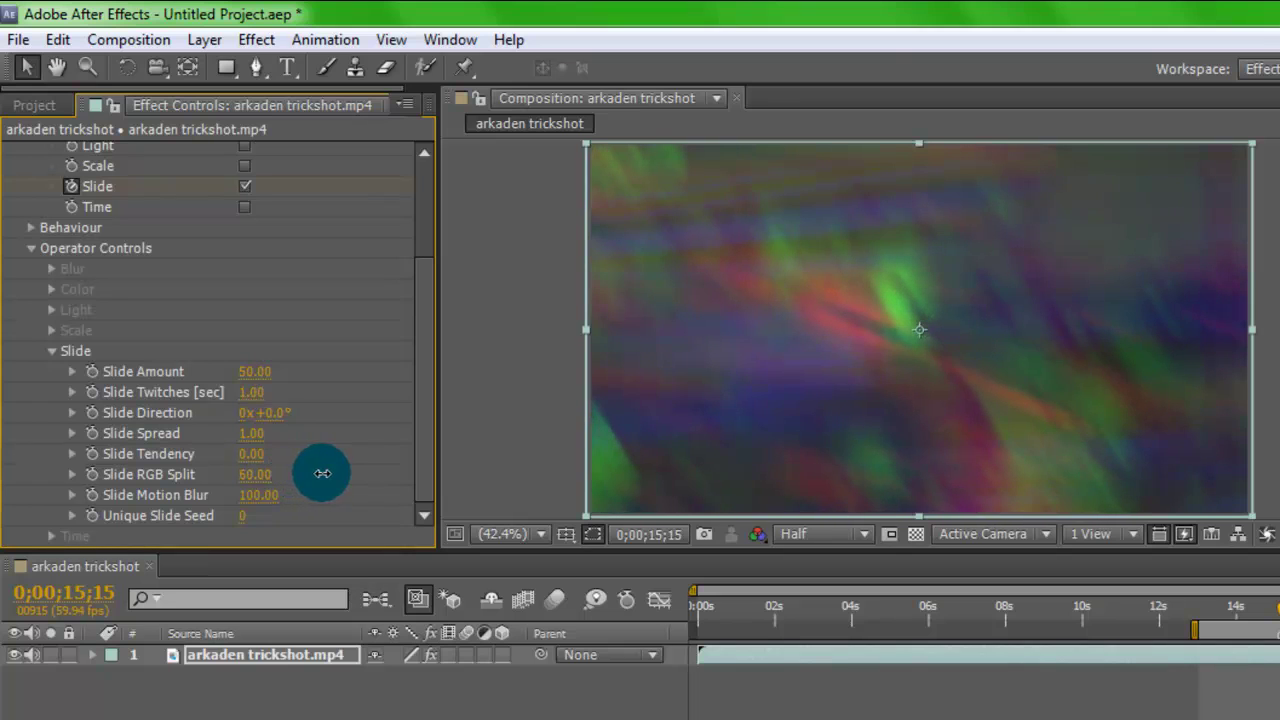
scroll(432, 424, "up", 5)
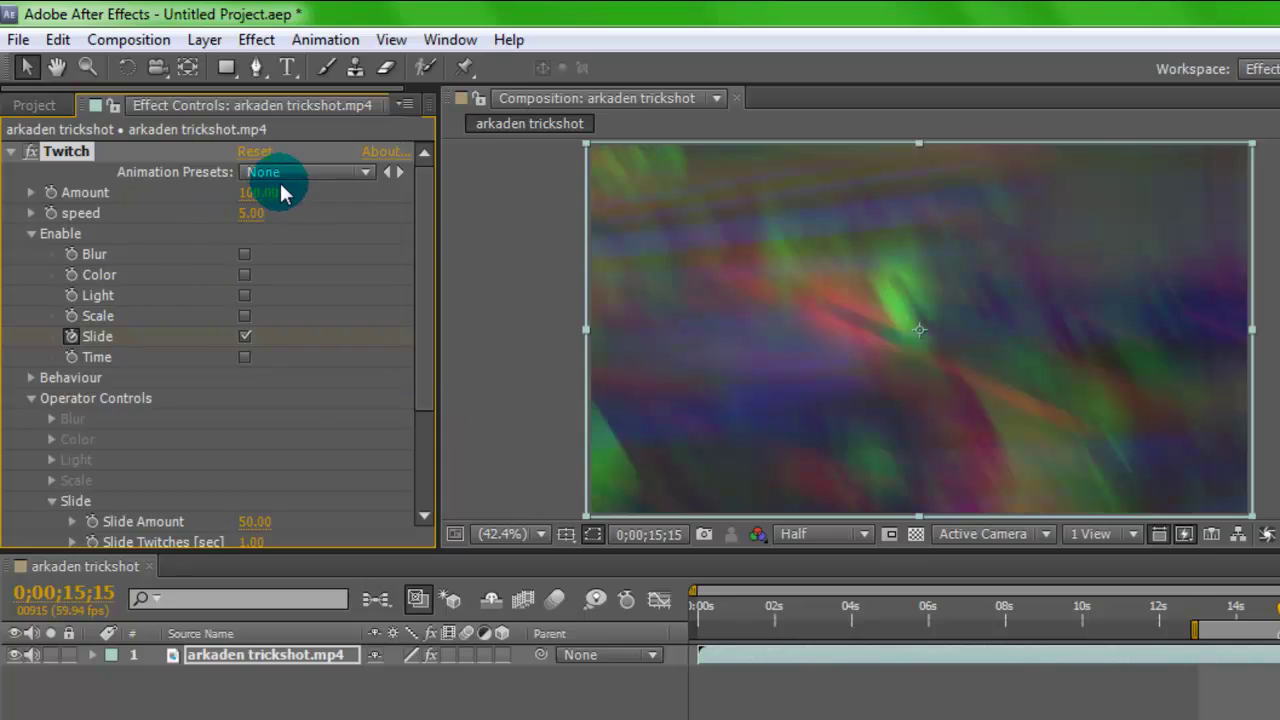
left_click_drag(258, 193, 204, 196)
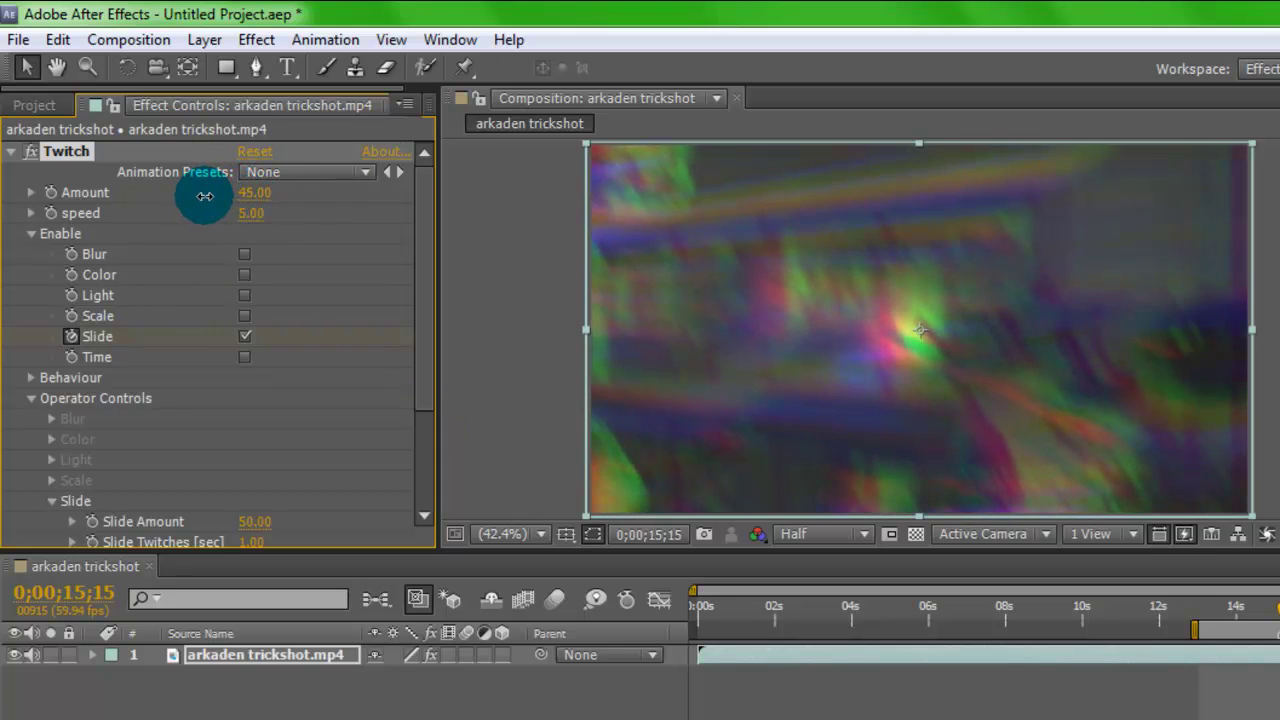
scroll(423, 218, "down", 3)
left_click(262, 458)
mouse_move(265, 462)
left_mouse_down()
mouse_move(252, 469)
mouse_move(263, 467)
left_mouse_up()
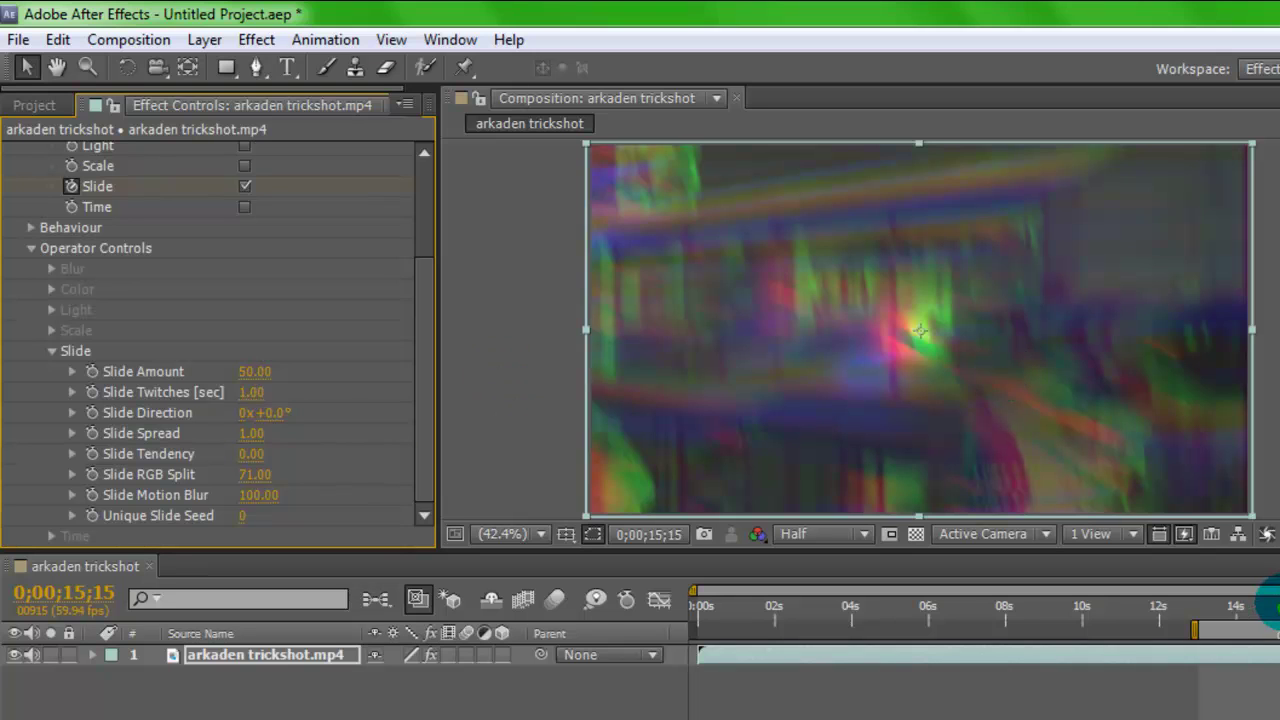
Step frame by frame from 0;00;15;27 to 0;00;15;30, watching the slide glitch clear.
left_click(1278, 610)
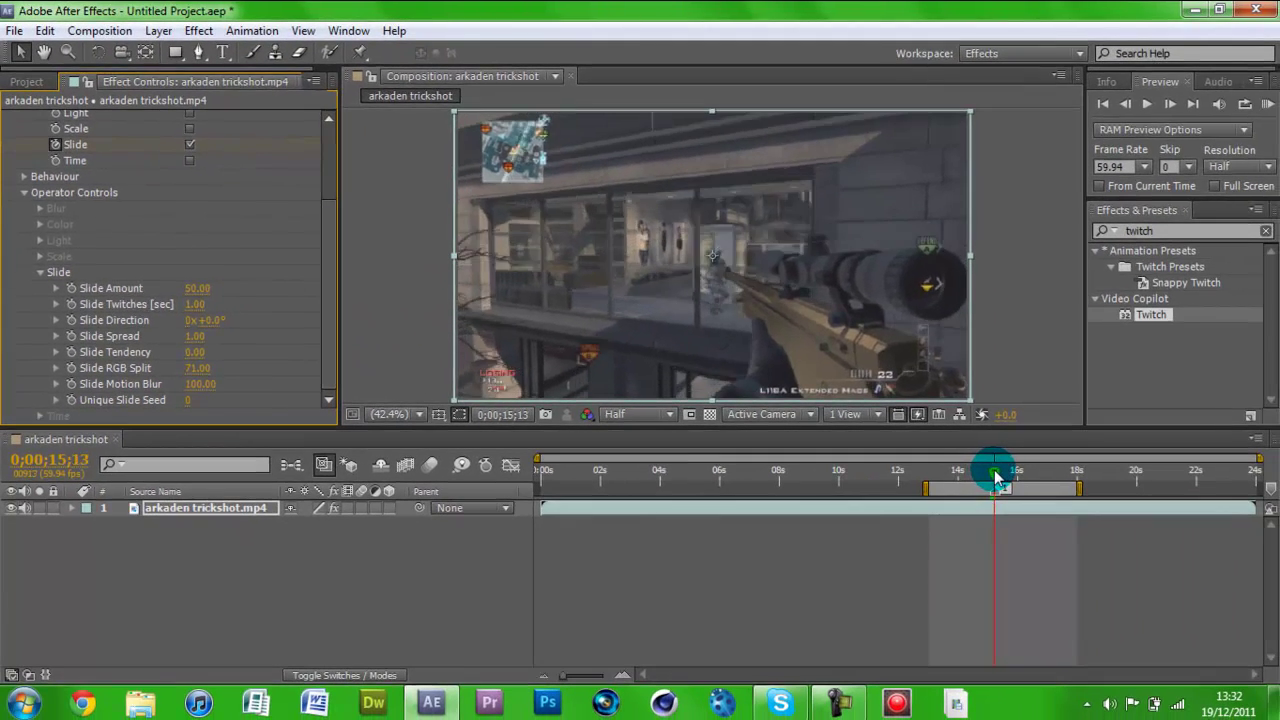
mouse_move(1000, 476)
left_mouse_down()
mouse_move(1033, 475)
mouse_move(990, 464)
left_mouse_up()
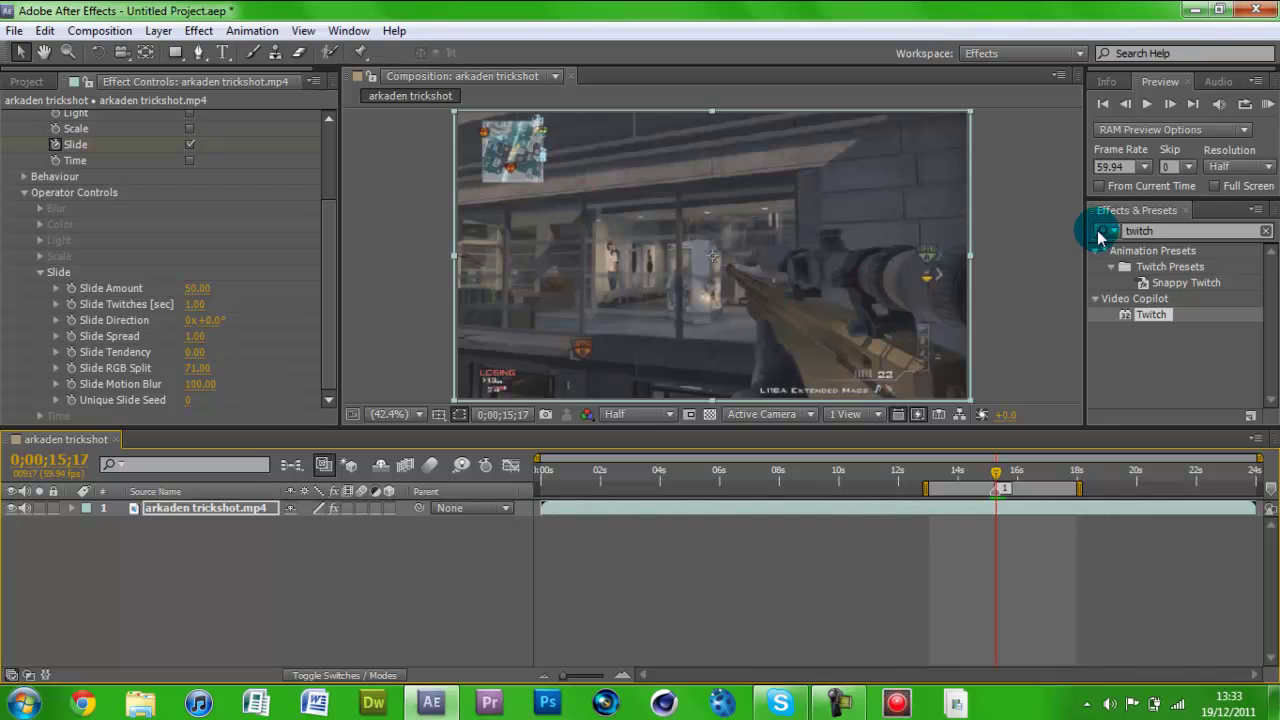
key("Page_Down")
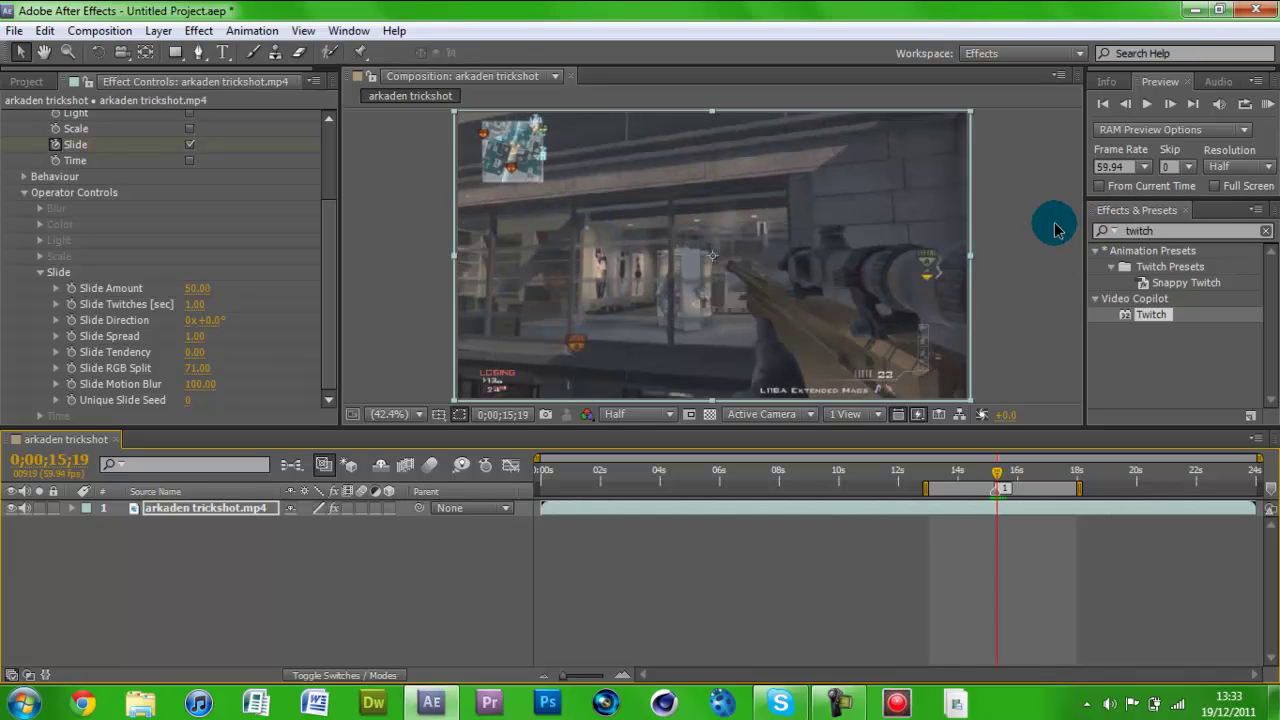
key("Page_Down")
key("Page_Down")
key("Page_Down")
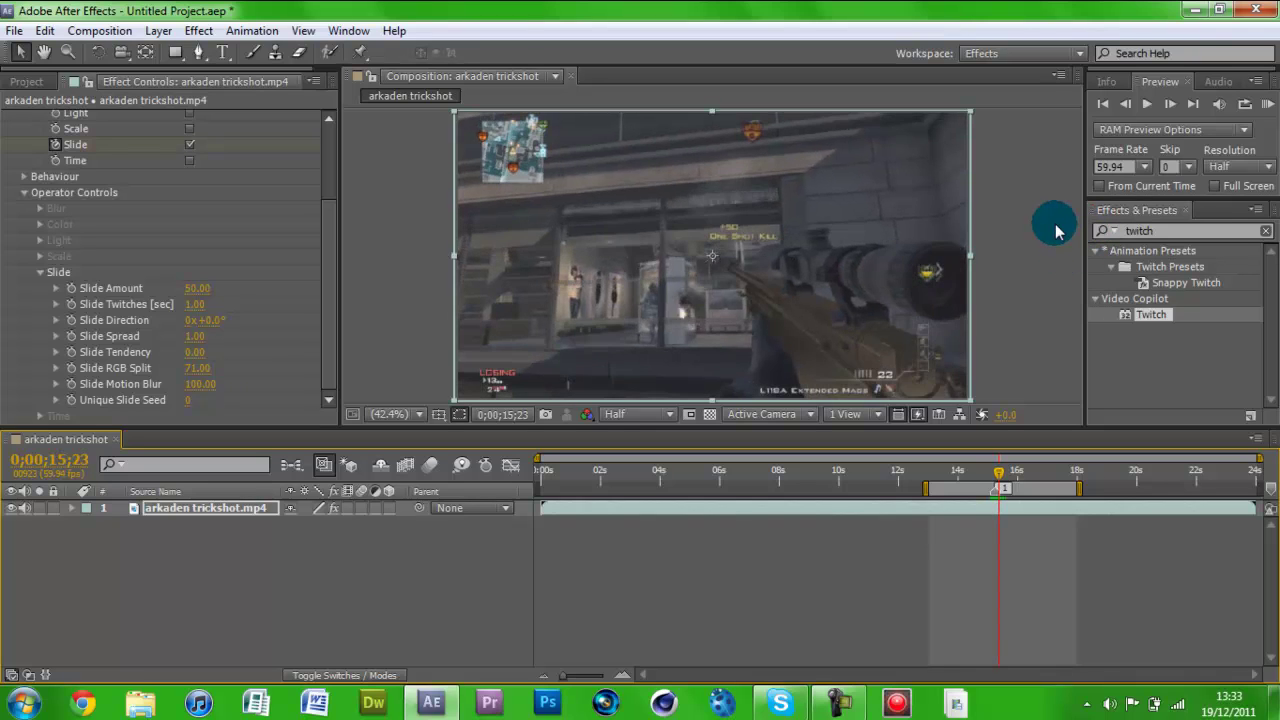
key("Page_Down")
key("Page_Down")
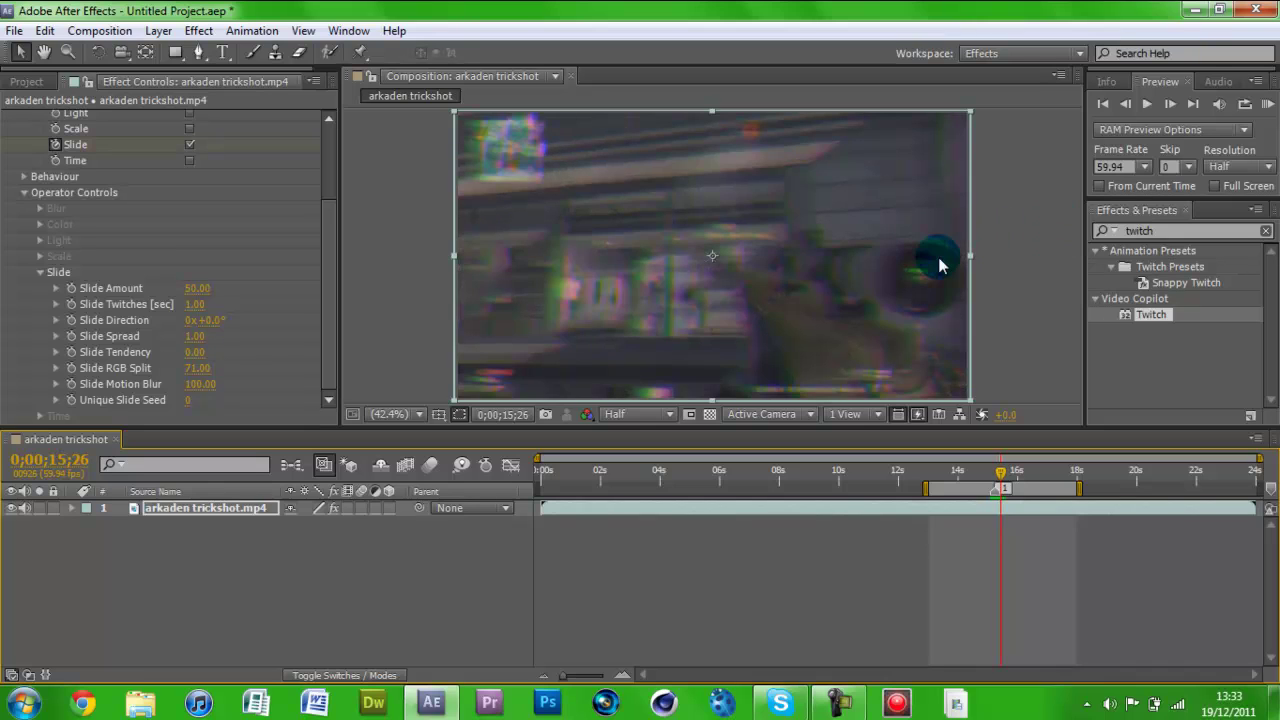
key("Page_Down")
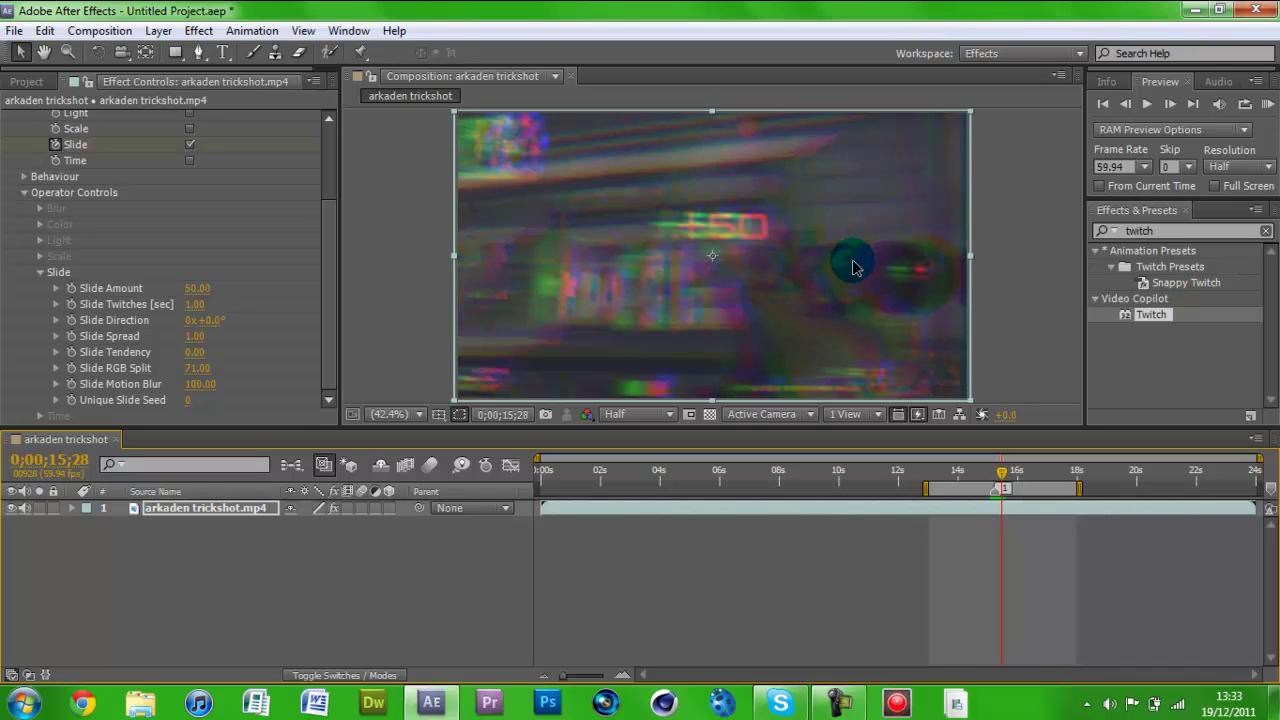
key("Page_Down")
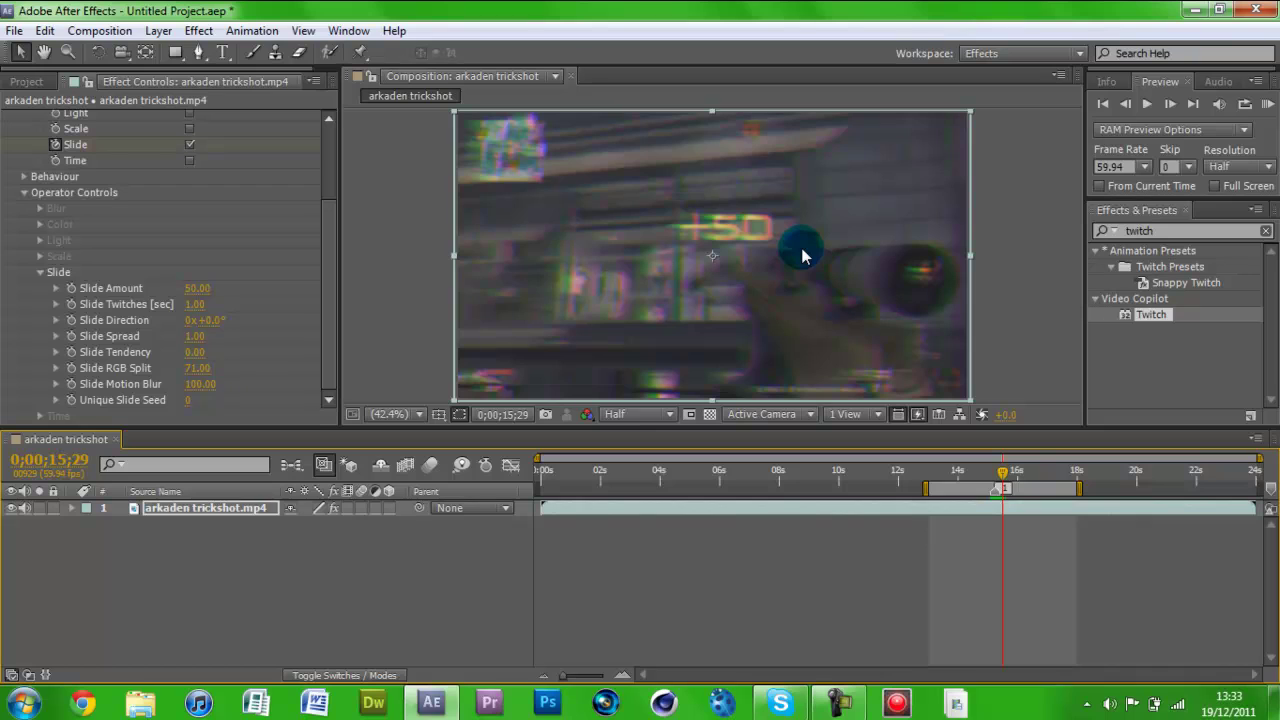
key("Page_Down")
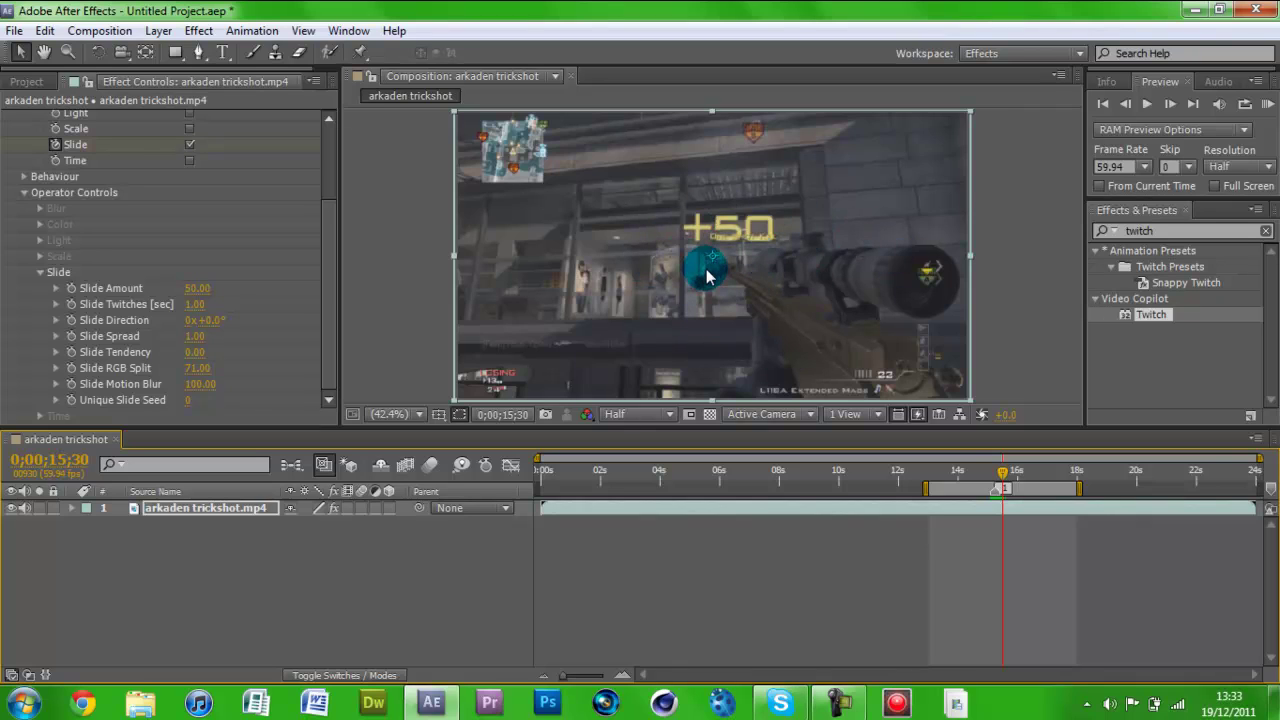
Uncheck Slide at 15;30 to end the glitch, then RAM-preview the kill from 15;05.
left_click(190, 148)
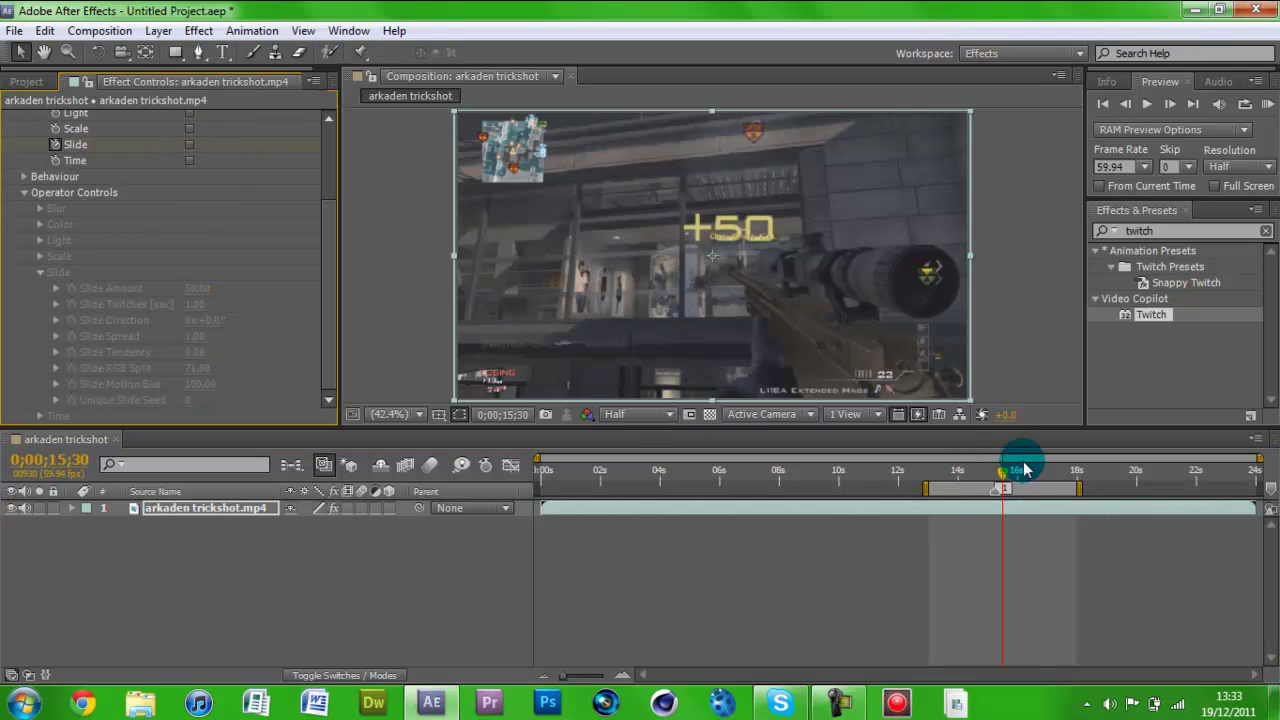
mouse_move(1007, 475)
left_mouse_down()
mouse_move(989, 476)
mouse_move(1006, 478)
left_mouse_up()
left_click(1266, 105)
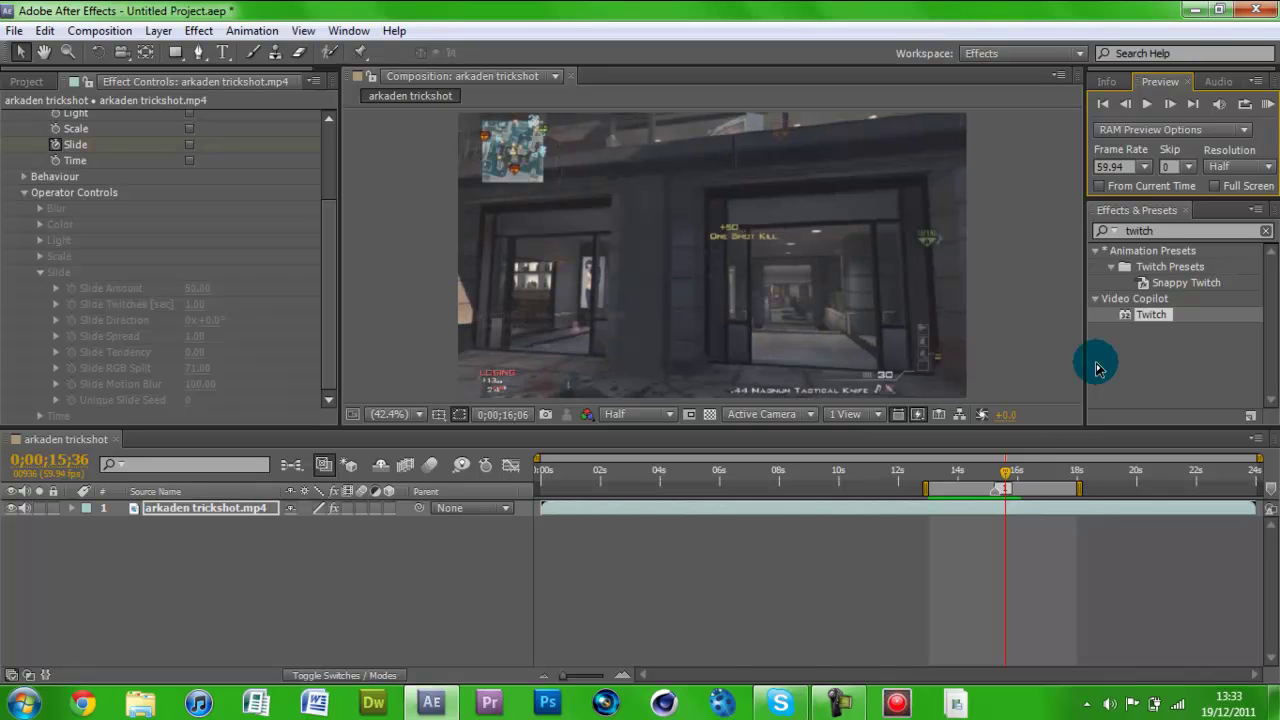
left_click(1188, 390)
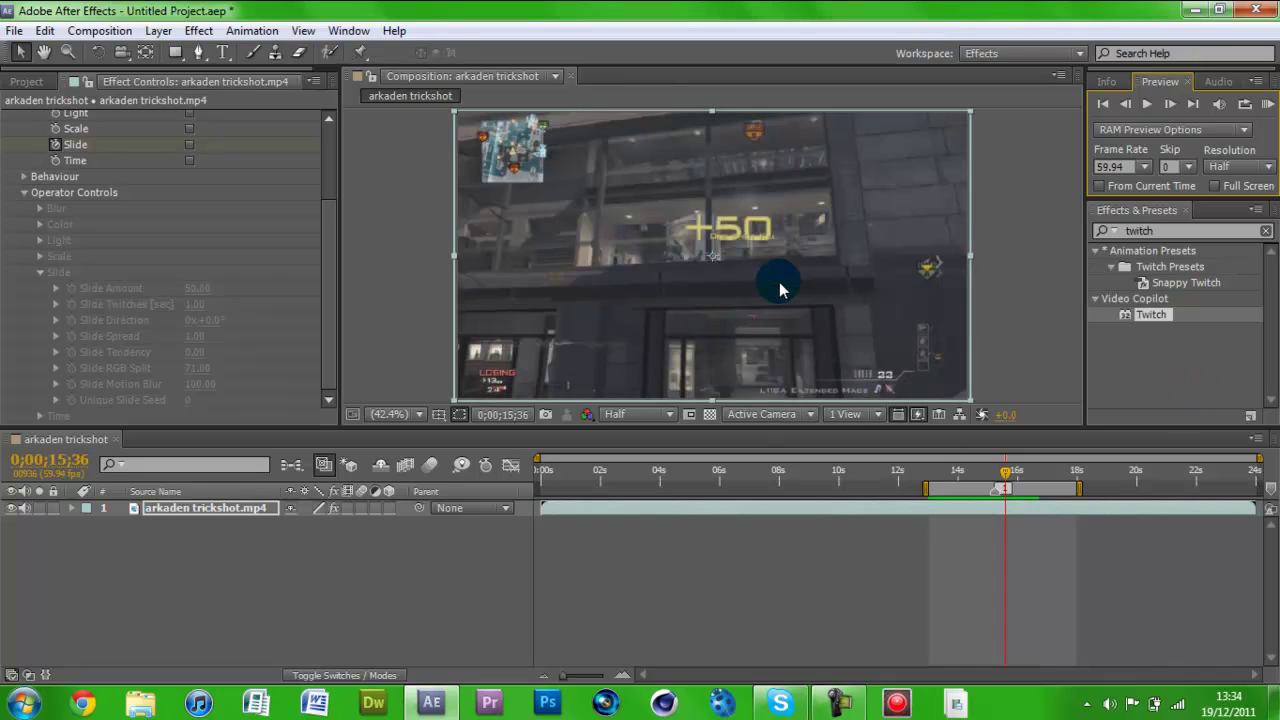
Collapse the Twitch settings and bring the playhead back to about 14;31.
left_click(276, 527)
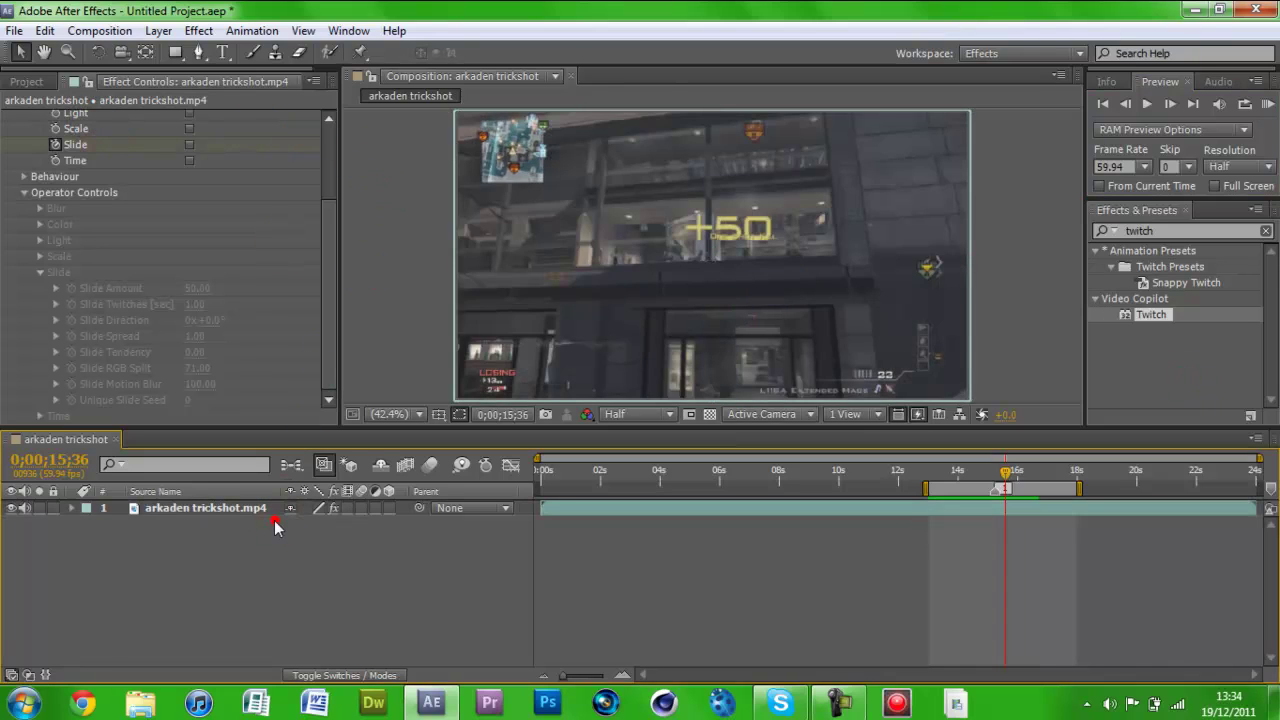
left_click_drag(335, 327, 333, 235)
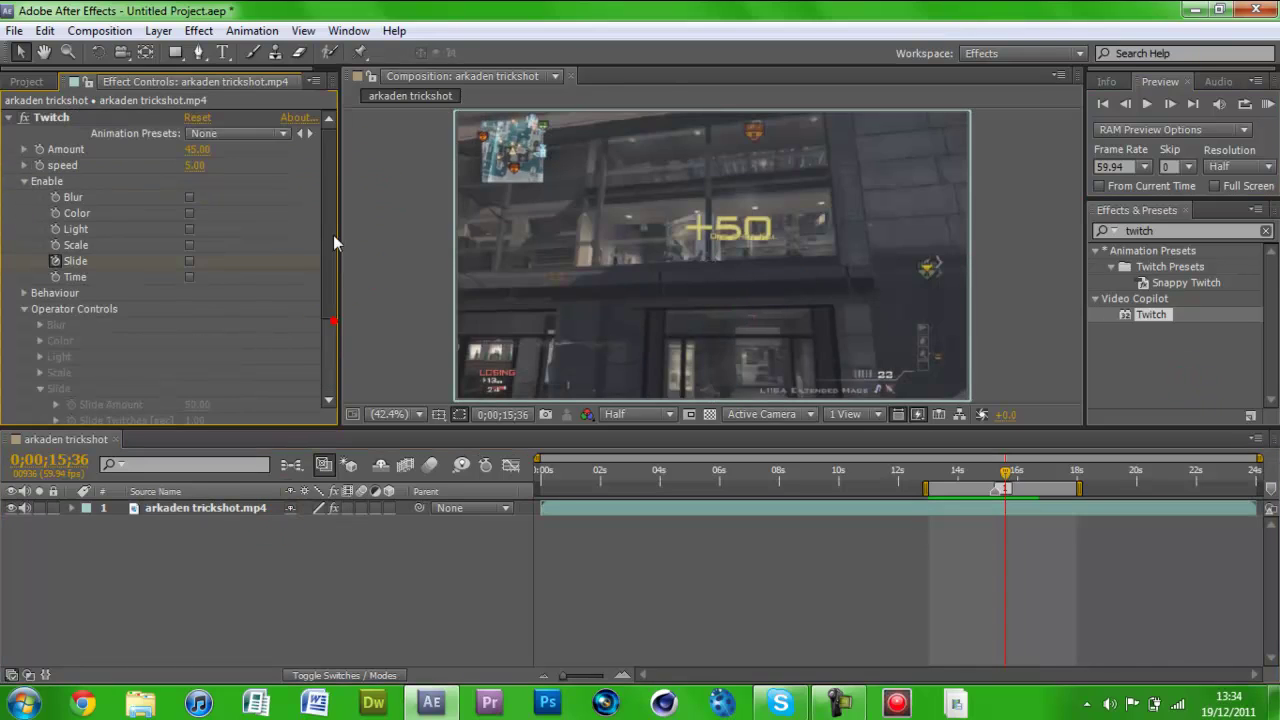
left_click(10, 118)
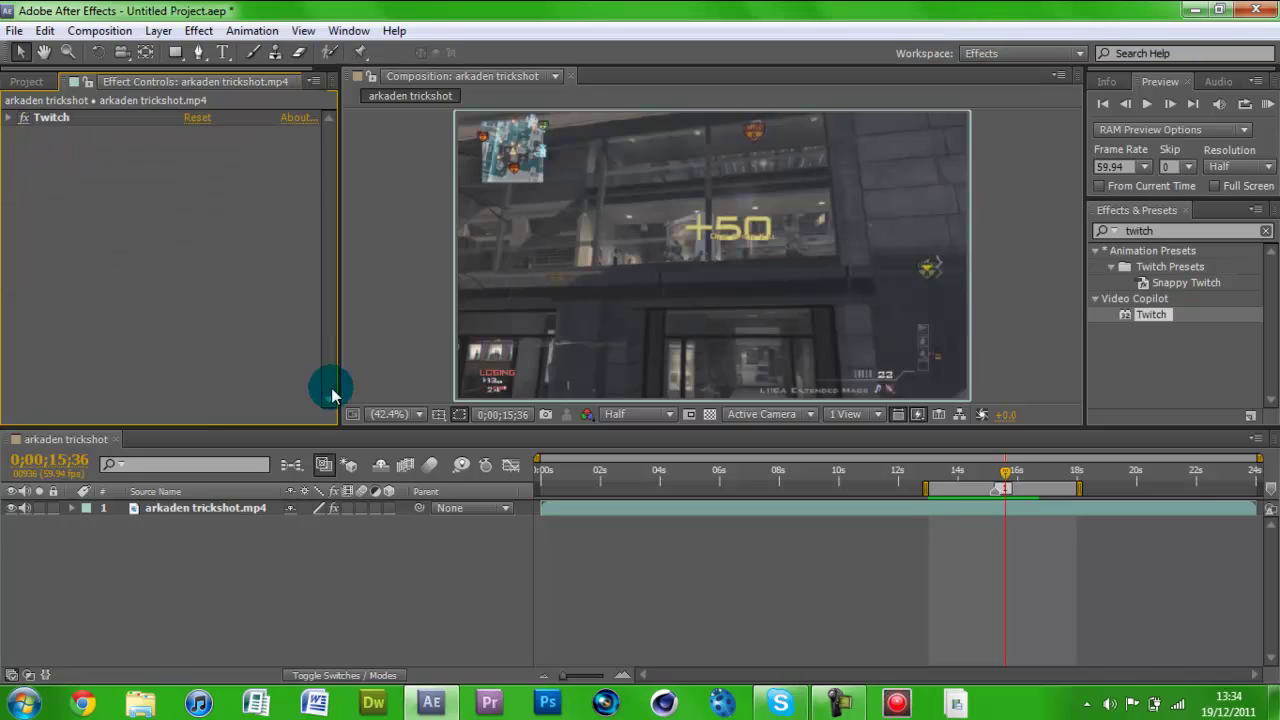
left_click(940, 472)
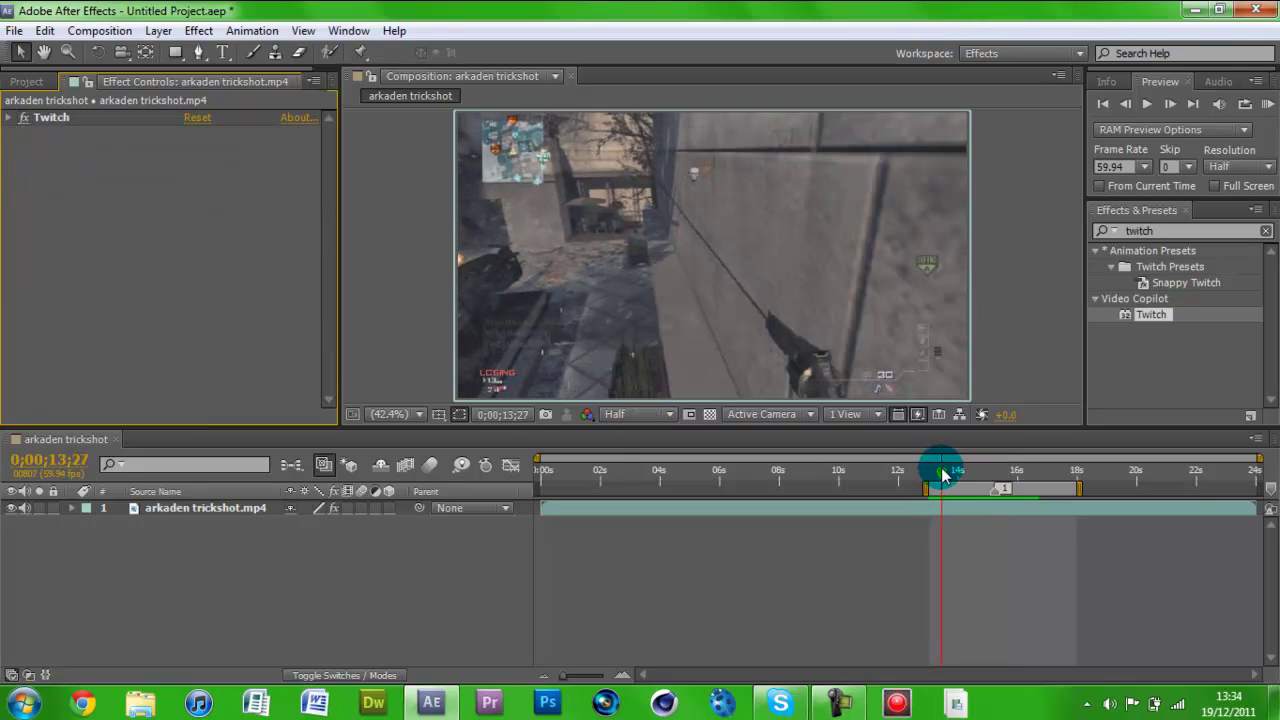
left_click_drag(945, 475, 975, 470)
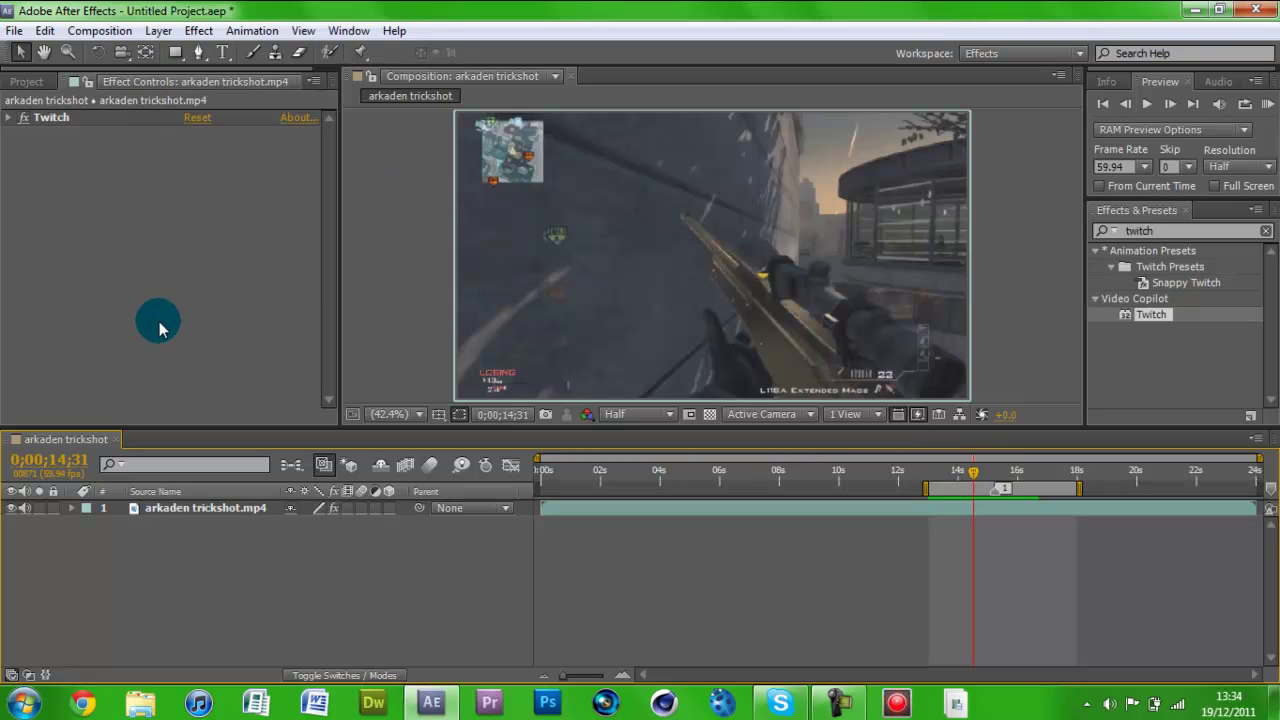
Add a new adjustment layer above the trickshot footage.
left_click(158, 30)
mouse_move(215, 36)
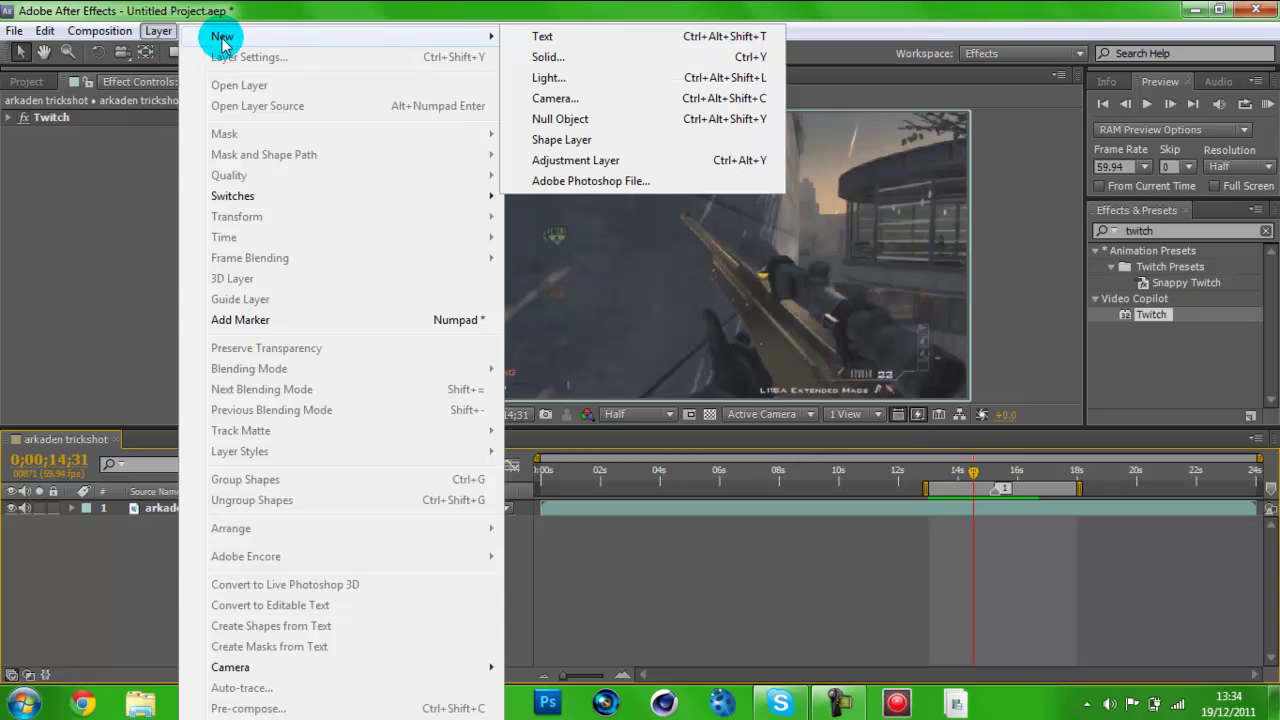
left_click(603, 163)
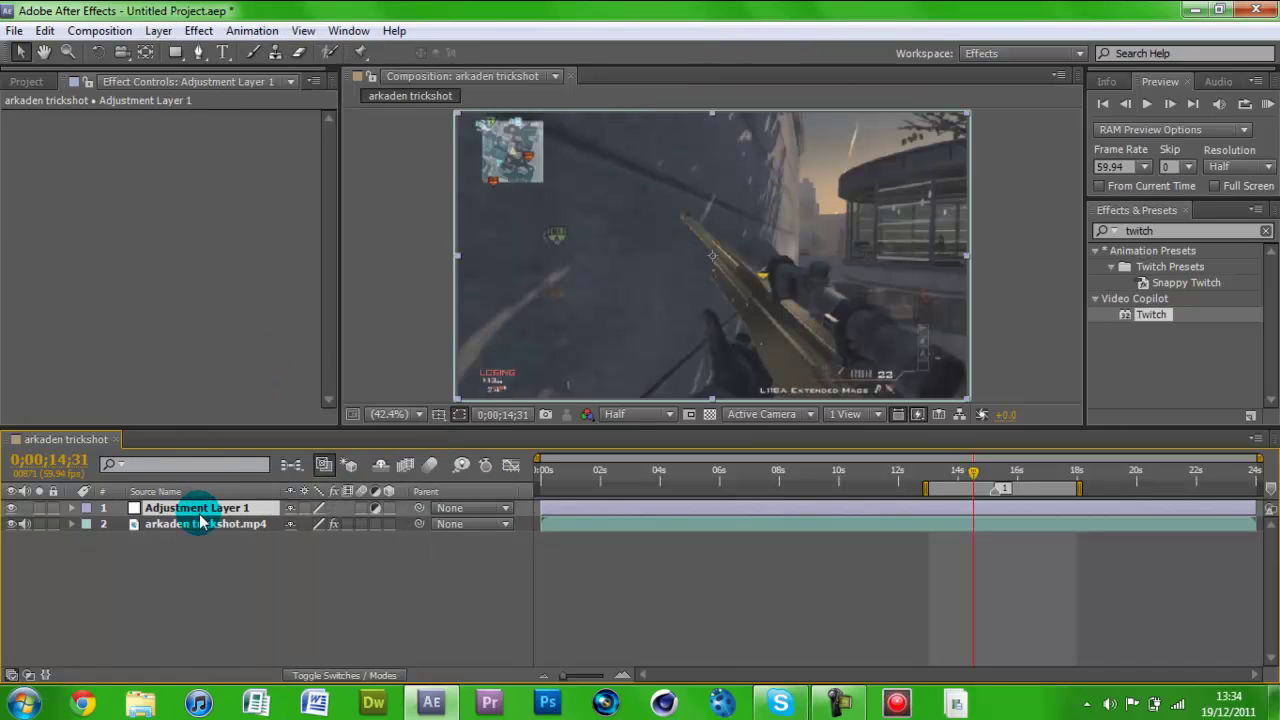
Search 'black' and apply Black & White to the adjustment layer, turning the clip grey.
left_click(1188, 231)
key("BackSpace")
type("b")
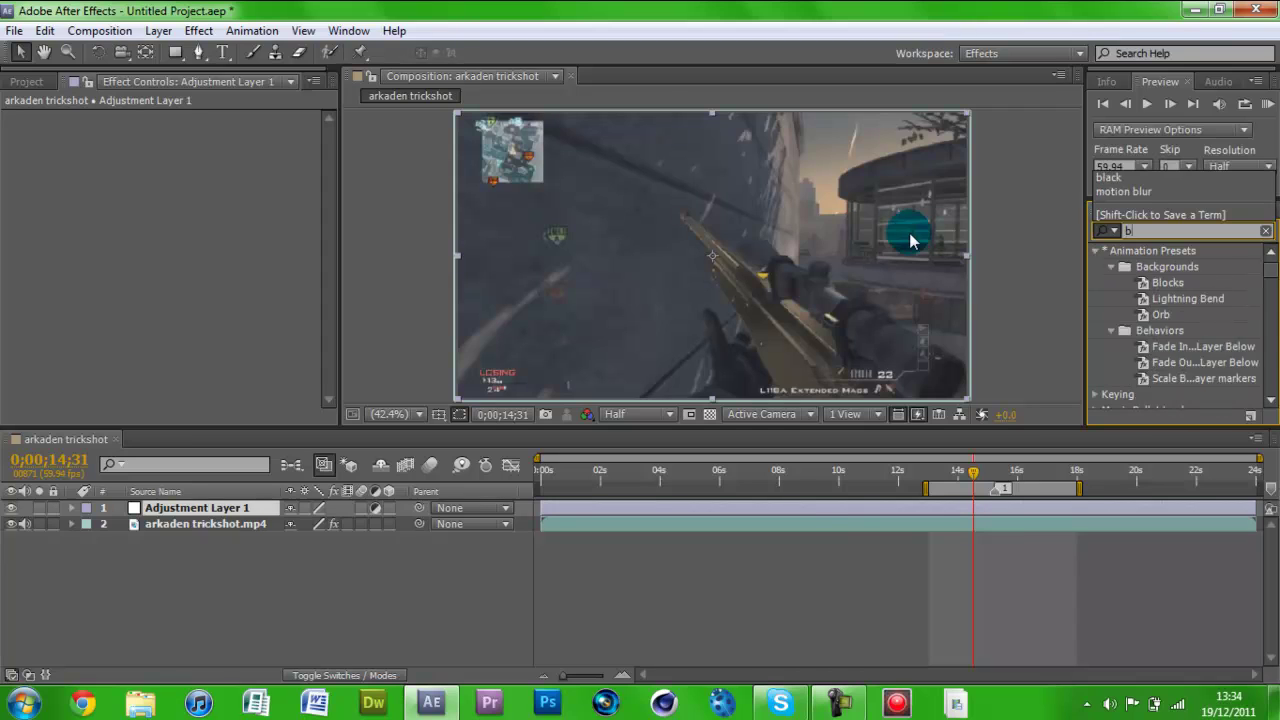
type("lack")
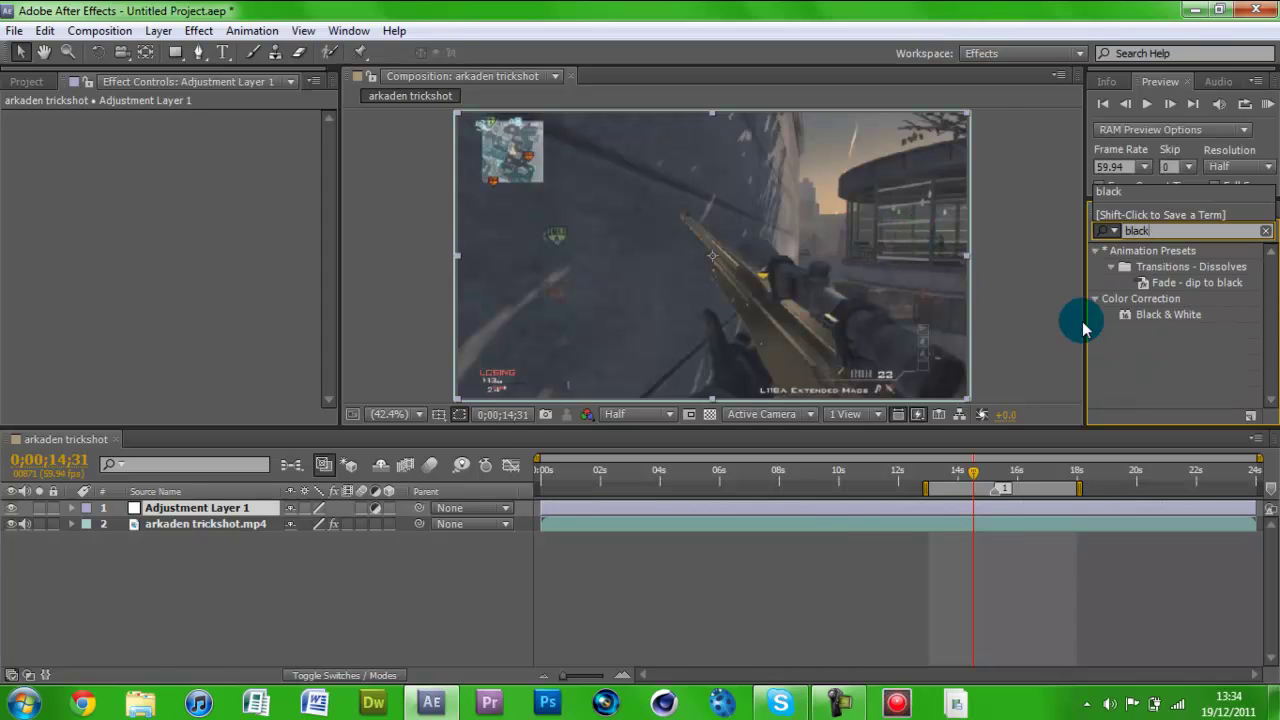
left_click_drag(1145, 314, 156, 508)
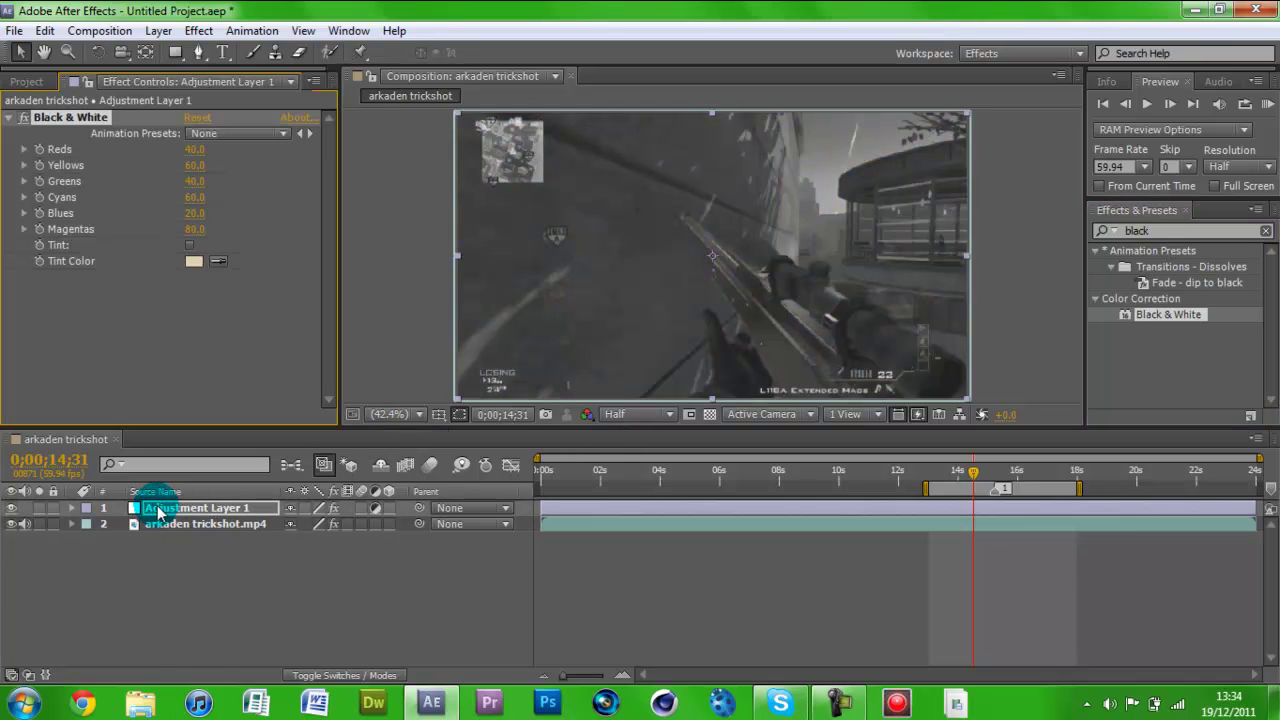
mouse_move(974, 474)
left_mouse_down()
mouse_move(1003, 470)
mouse_move(992, 474)
left_mouse_up()
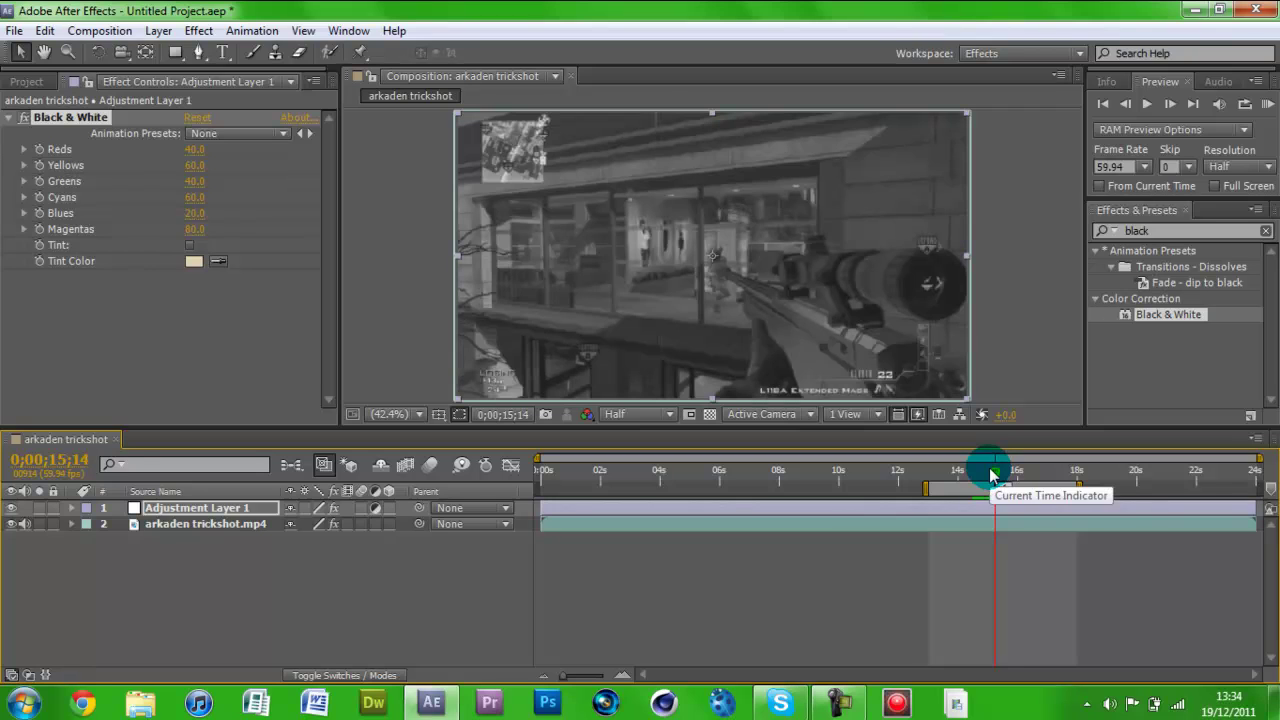
Keyframe Adjustment Layer 1 opacity at 100% on 15;14 and 0% on 15;15.
left_click(152, 510)
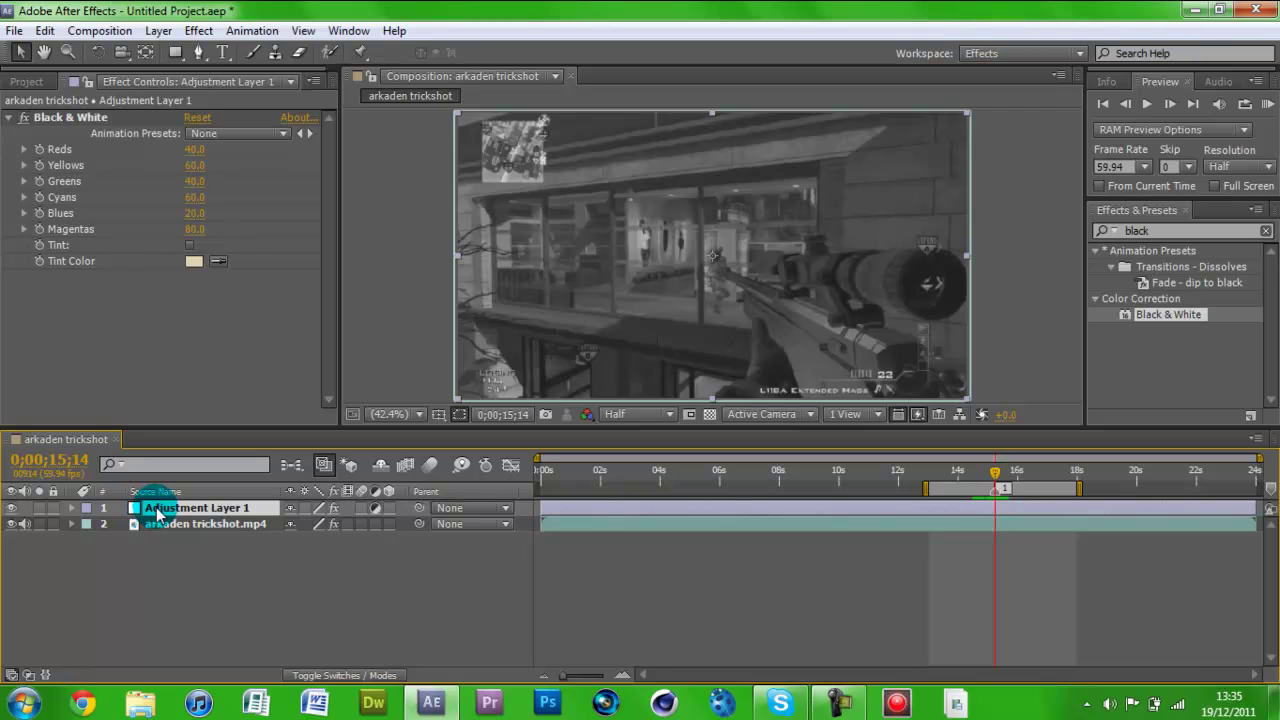
key("t")
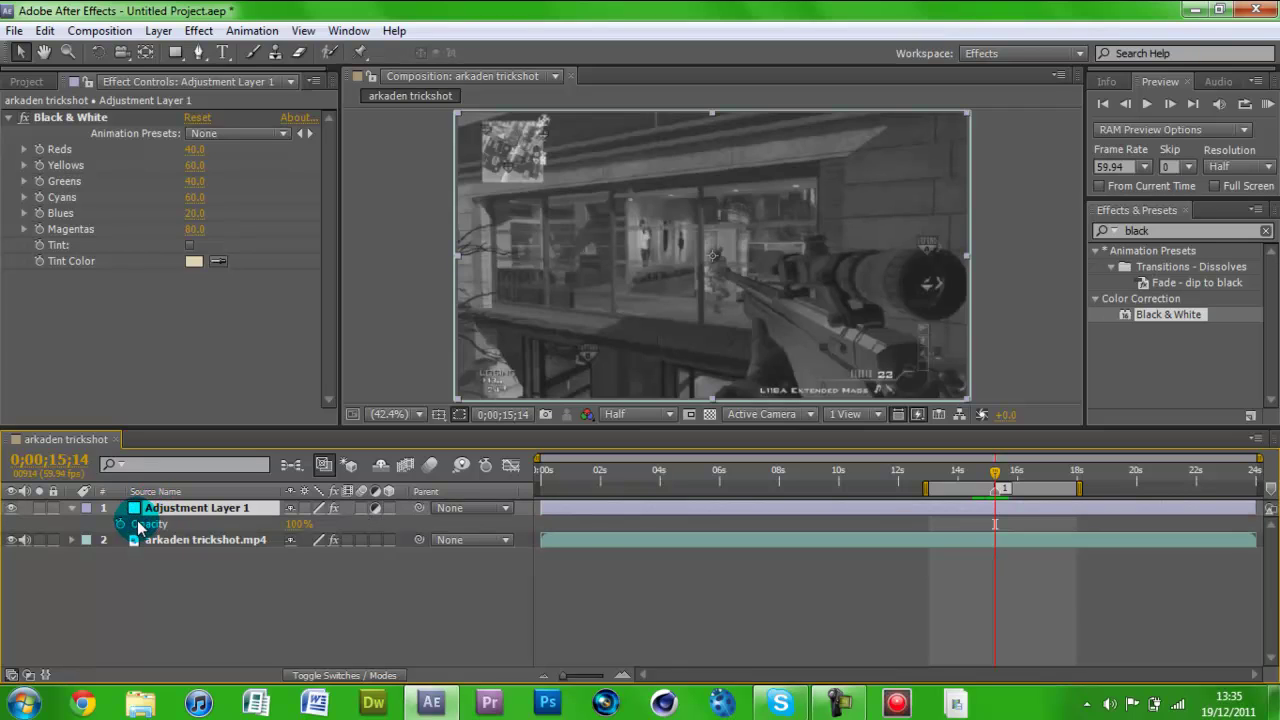
left_click(120, 524)
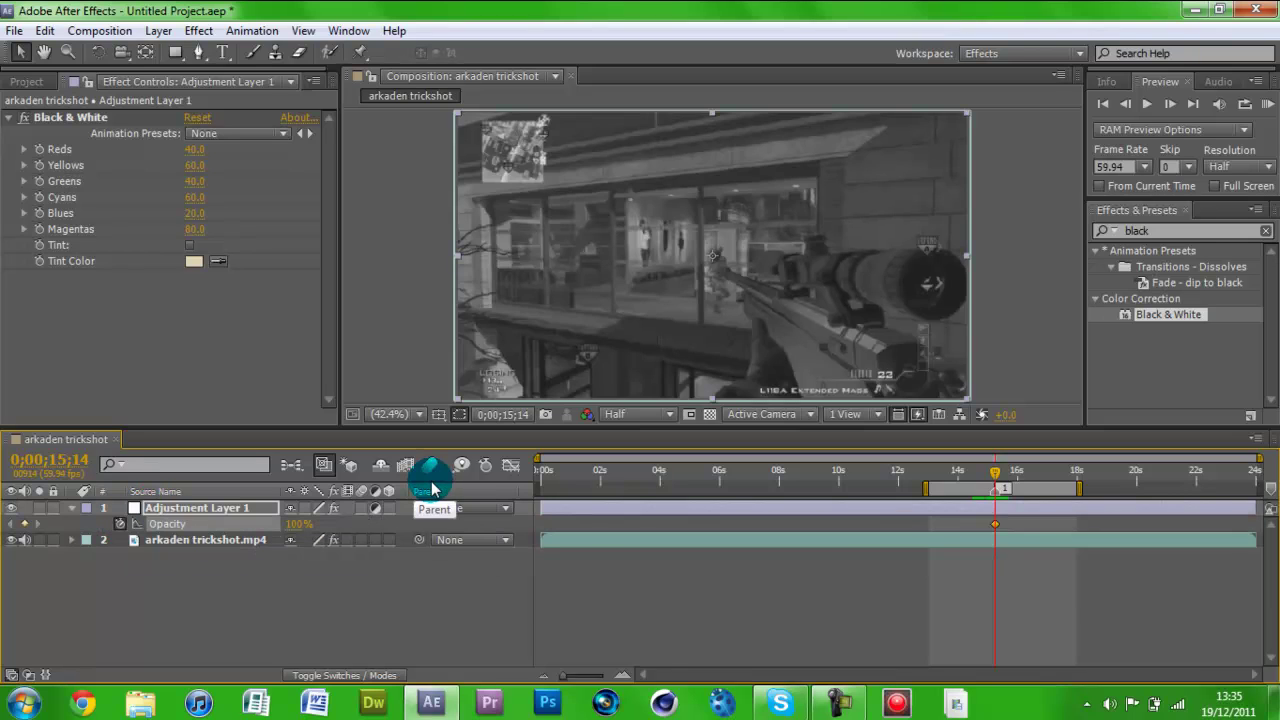
key("Page_Down")
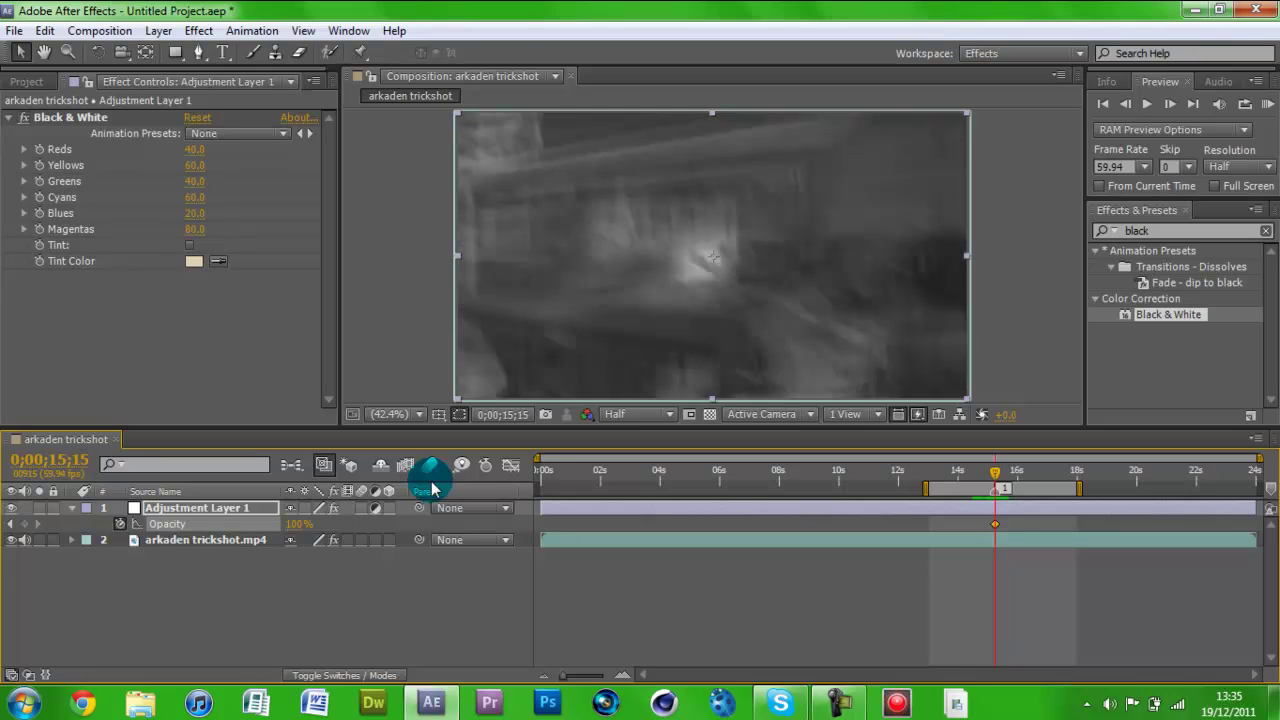
left_click_drag(293, 524, 10, 550)
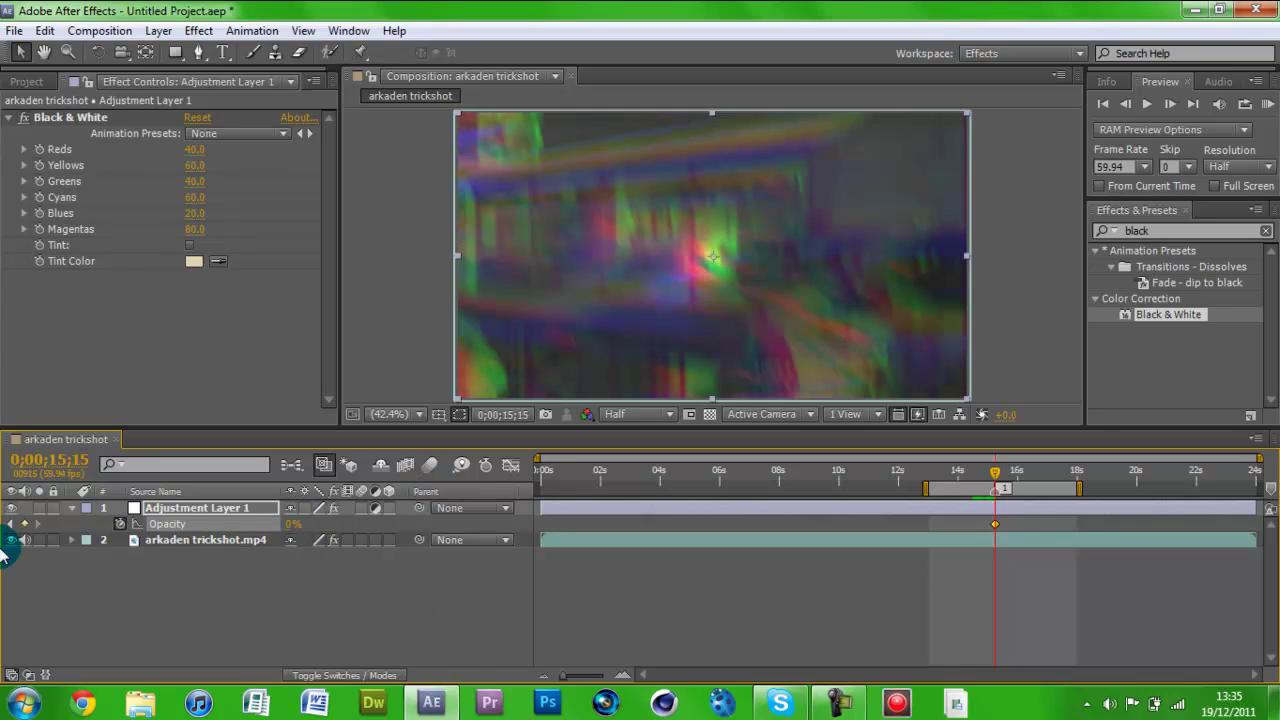
Scrub across the kill to check the switch from black-and-white back to colour.
key("Page_Down")
key("Page_Down")
key("Page_Down")
key("Page_Down")
key("Page_Down")
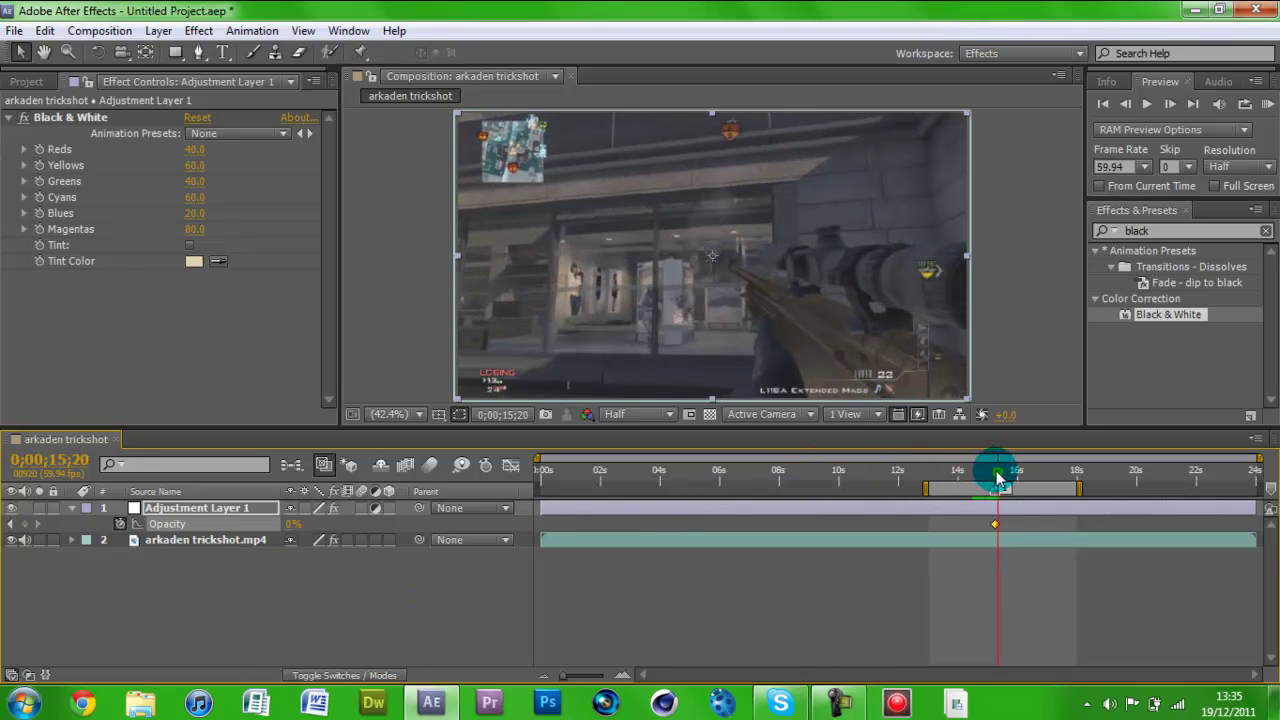
left_click(993, 471)
mouse_move(993, 471)
left_mouse_down()
mouse_move(1009, 472)
mouse_move(988, 474)
mouse_move(999, 478)
left_mouse_up()
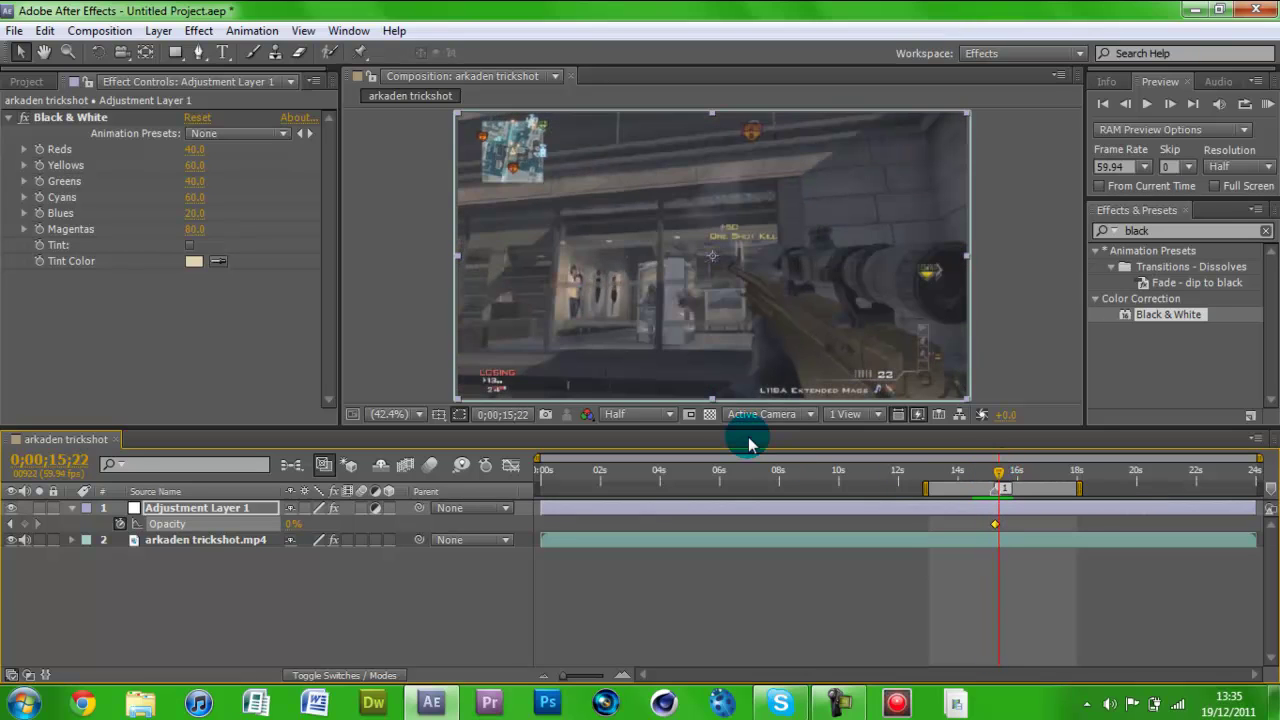
left_click(1138, 231)
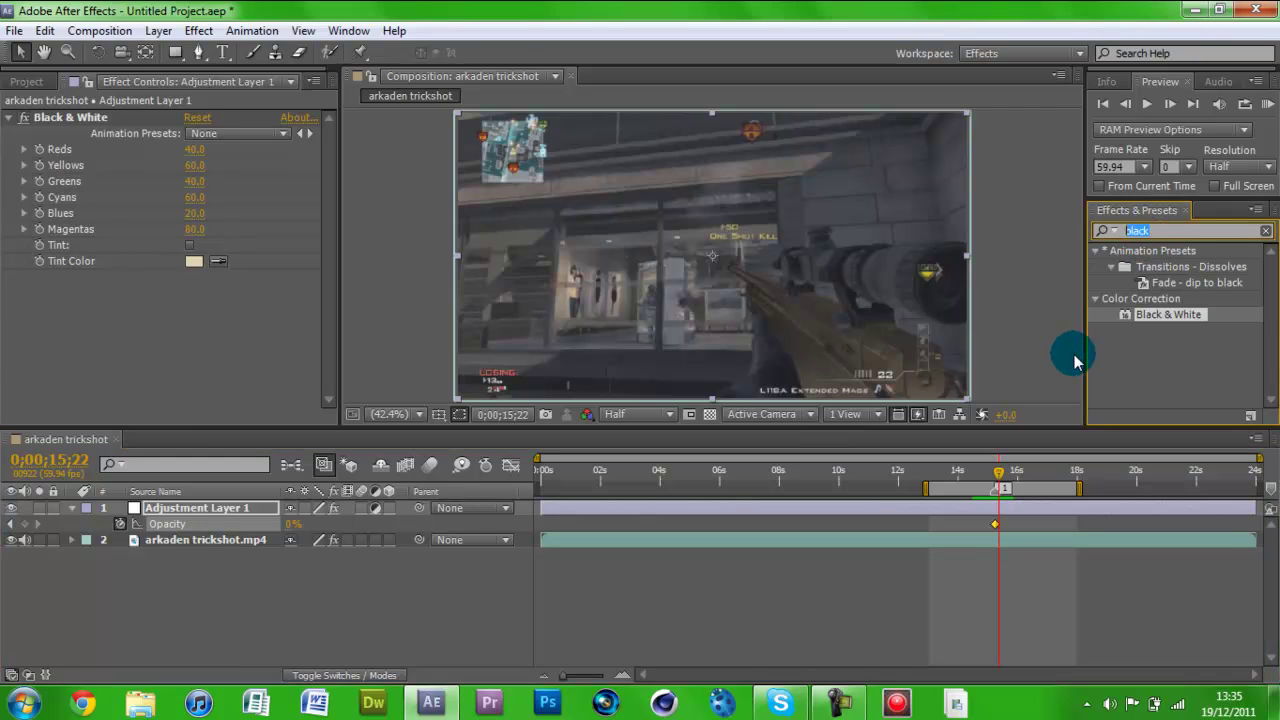
Collapse the first adjustment layer and add a second adjustment layer on top.
key("BackSpace")
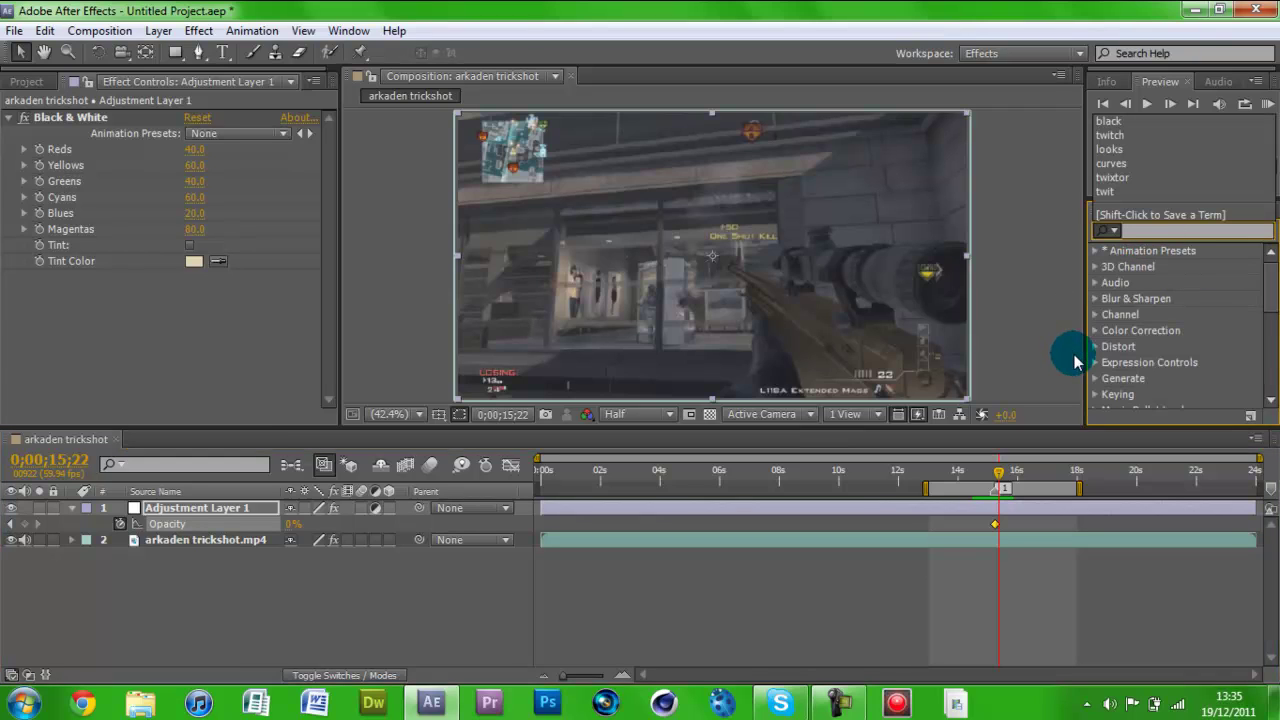
left_click(73, 510)
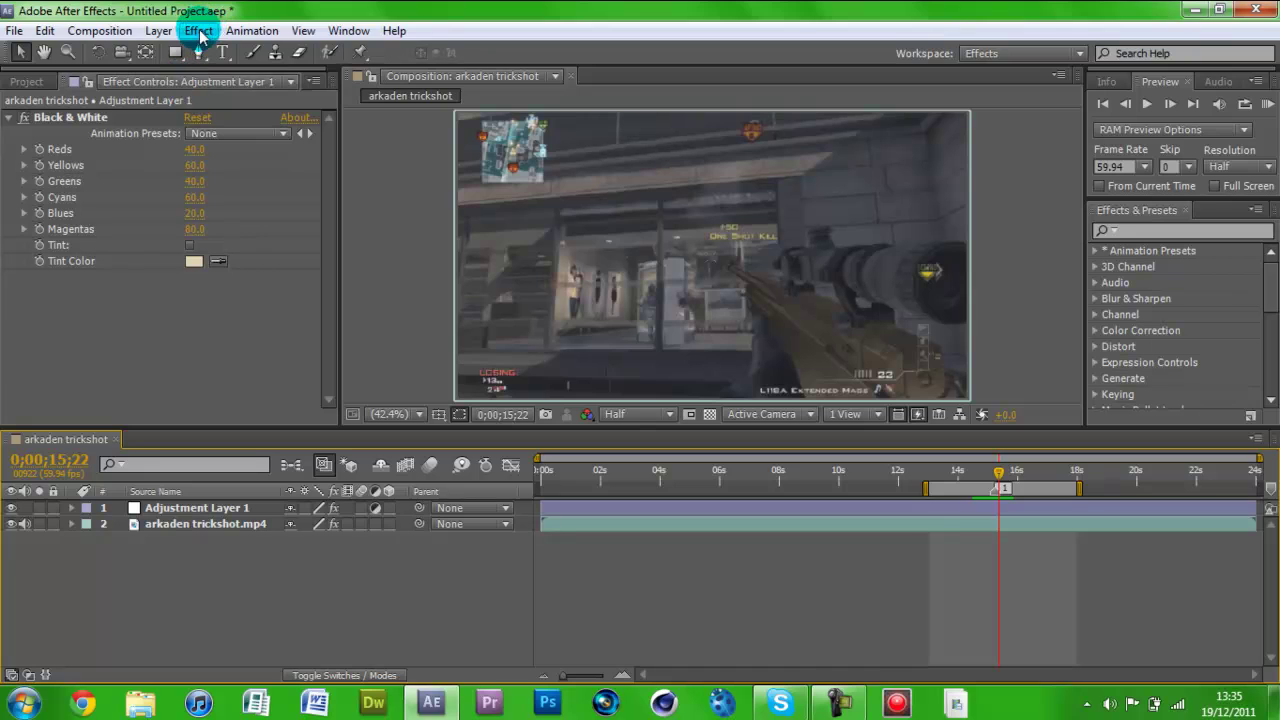
left_click(160, 31)
mouse_move(186, 37)
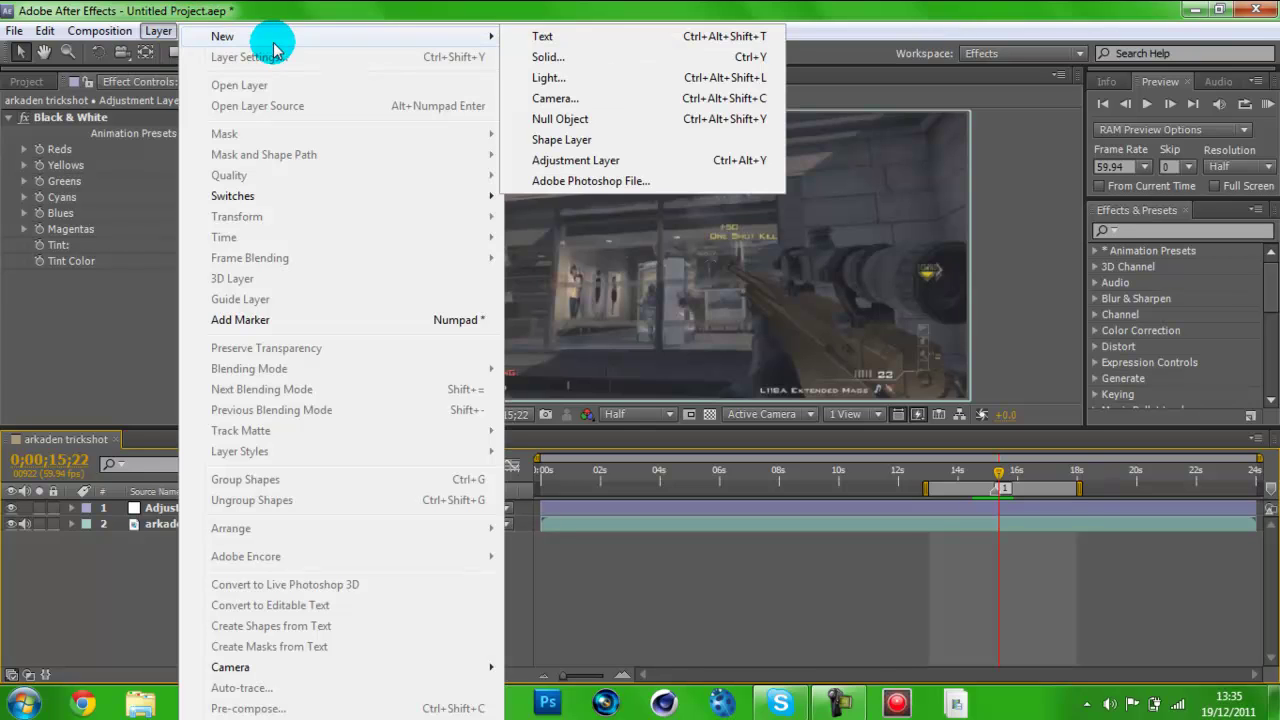
left_click(596, 161)
left_click(249, 452)
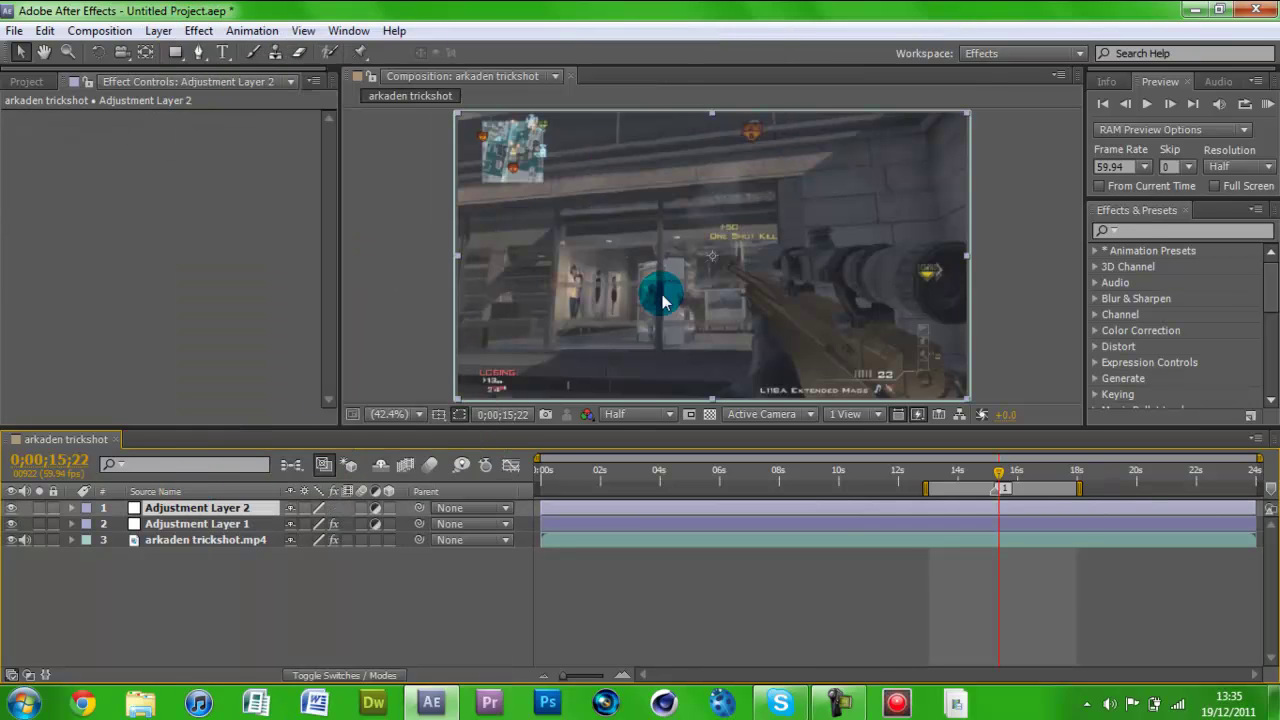
Apply Magic Bullet Looks to Adjustment Layer 2 and launch LooksBuilder via Edit....
left_click(1156, 231)
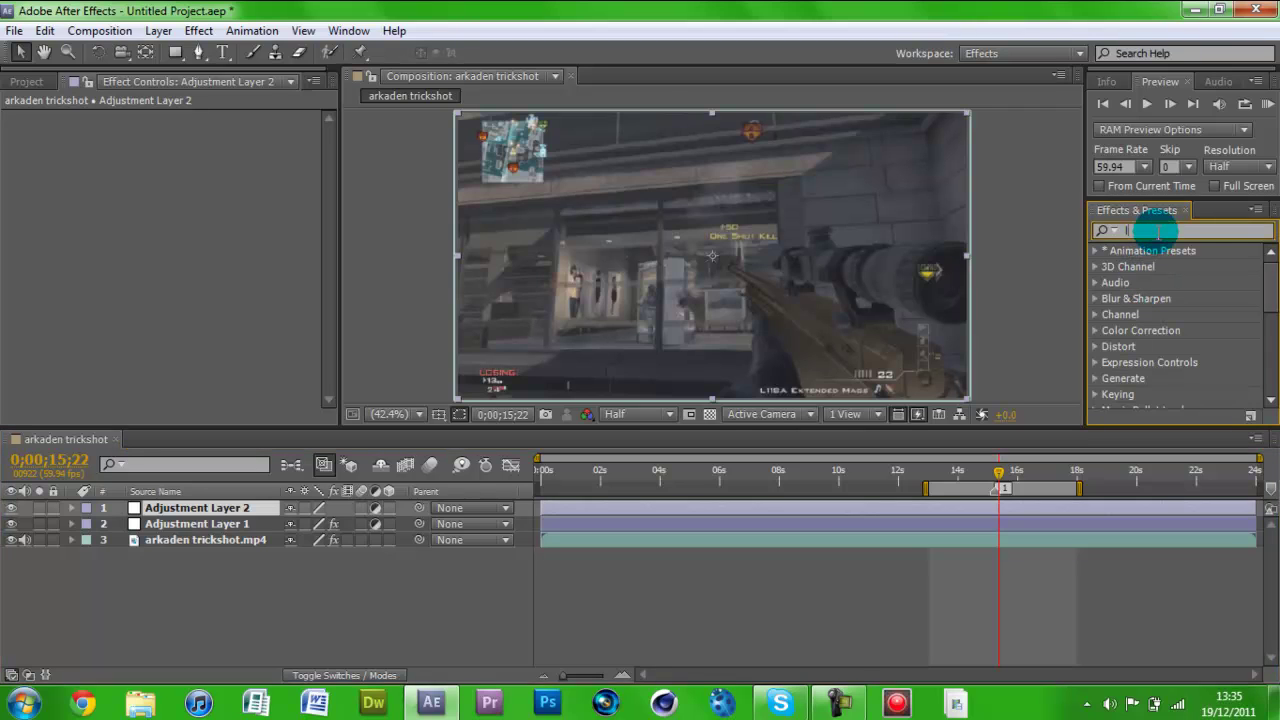
type("looks")
left_click_drag(1148, 267, 192, 509)
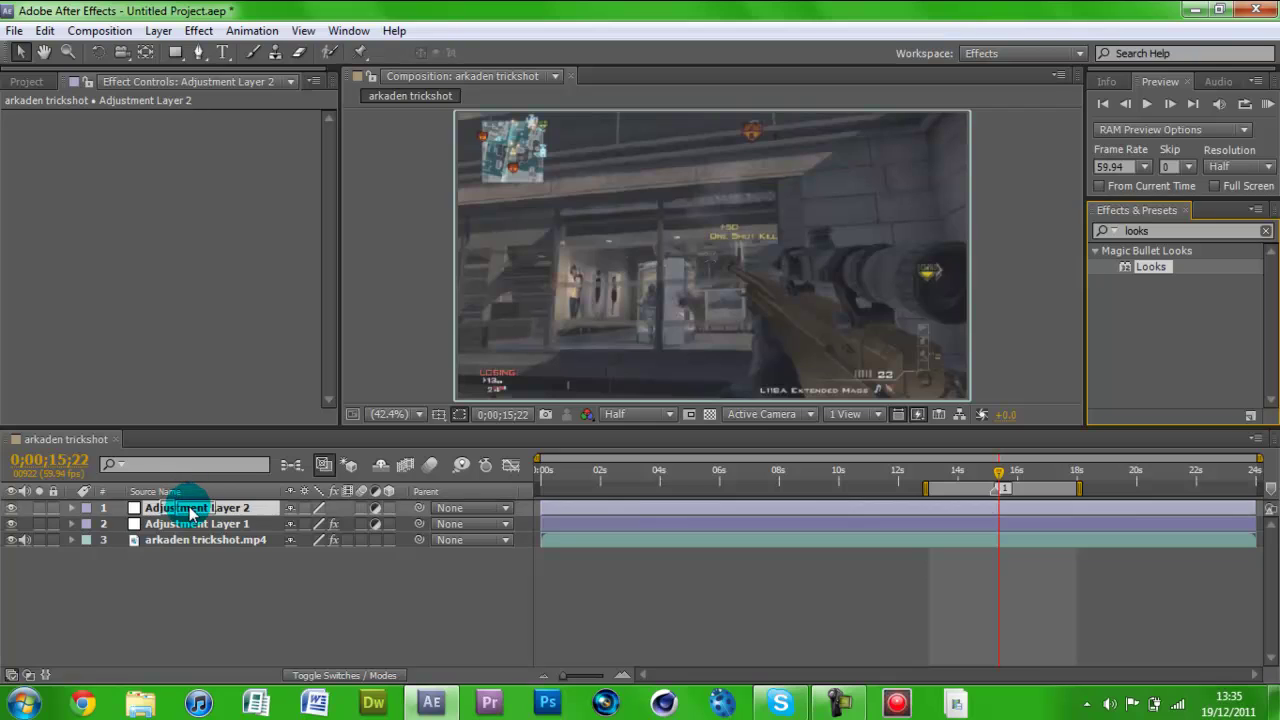
left_click(65, 182)
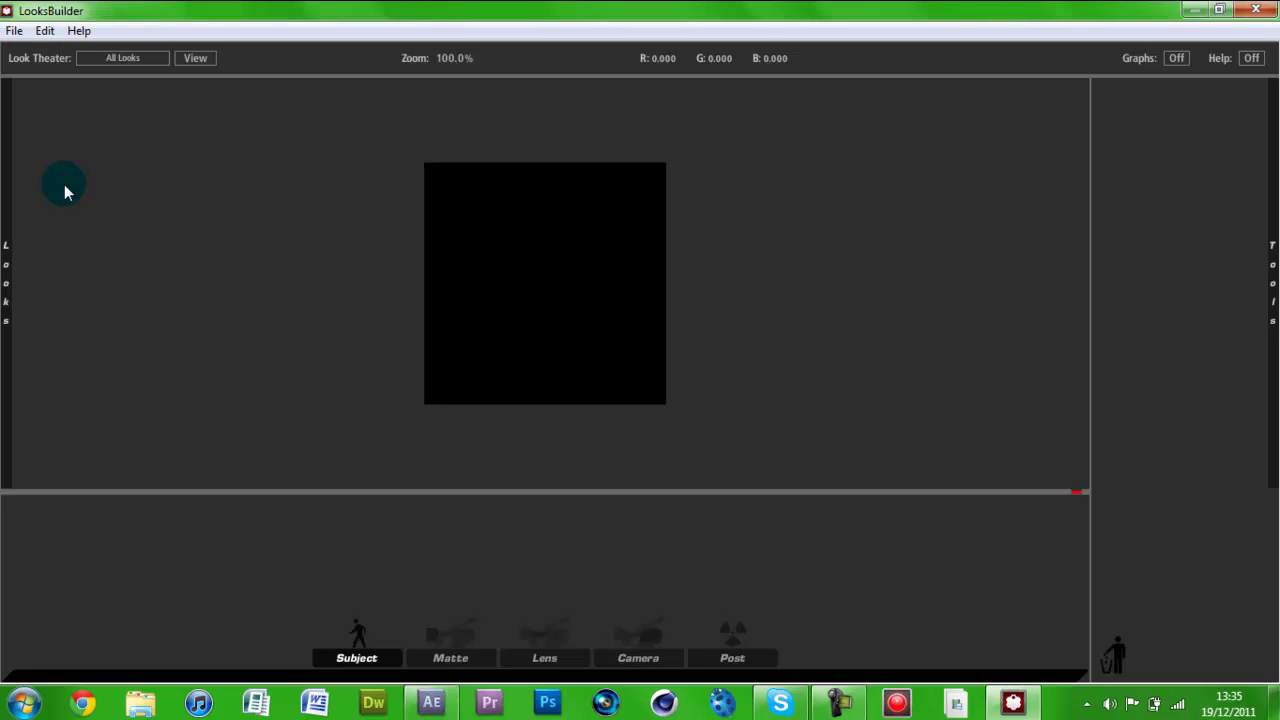
Pick the Look05-Cold preset from the Looks drawer and confirm with OK.
mouse_move(8, 262)
left_click_drag(543, 157, 558, 378)
left_click(195, 192)
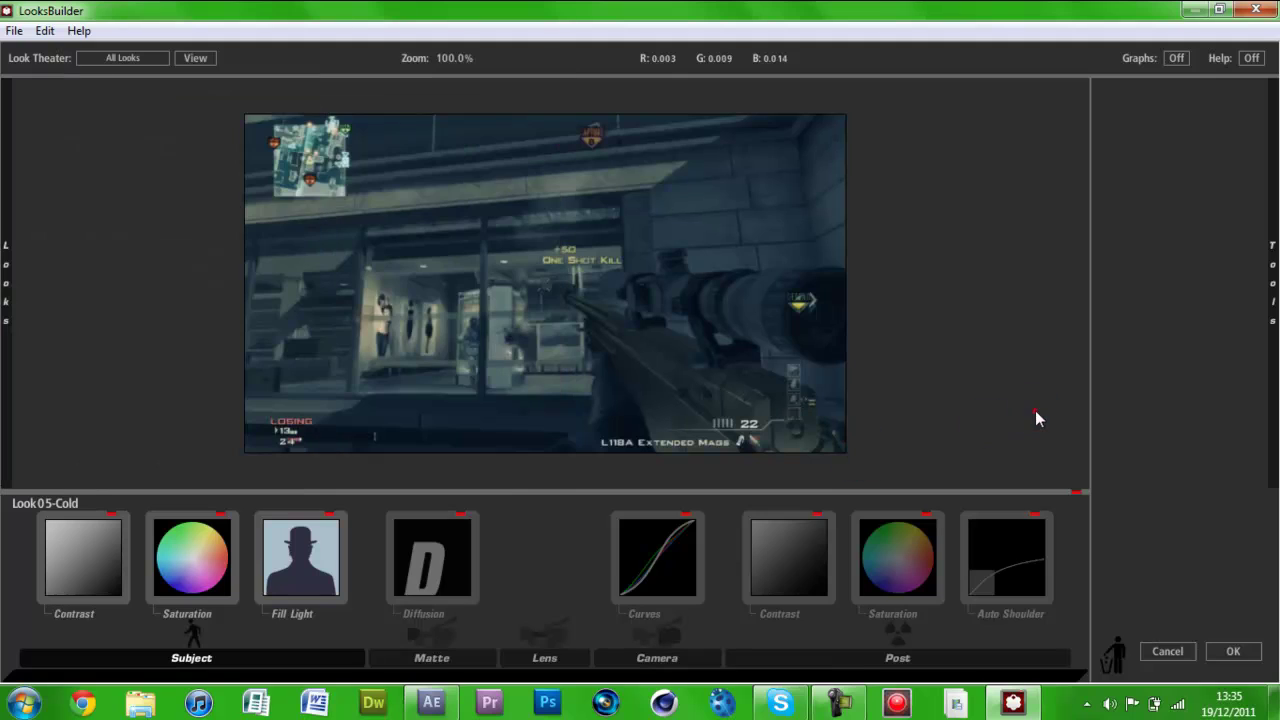
left_click(1233, 651)
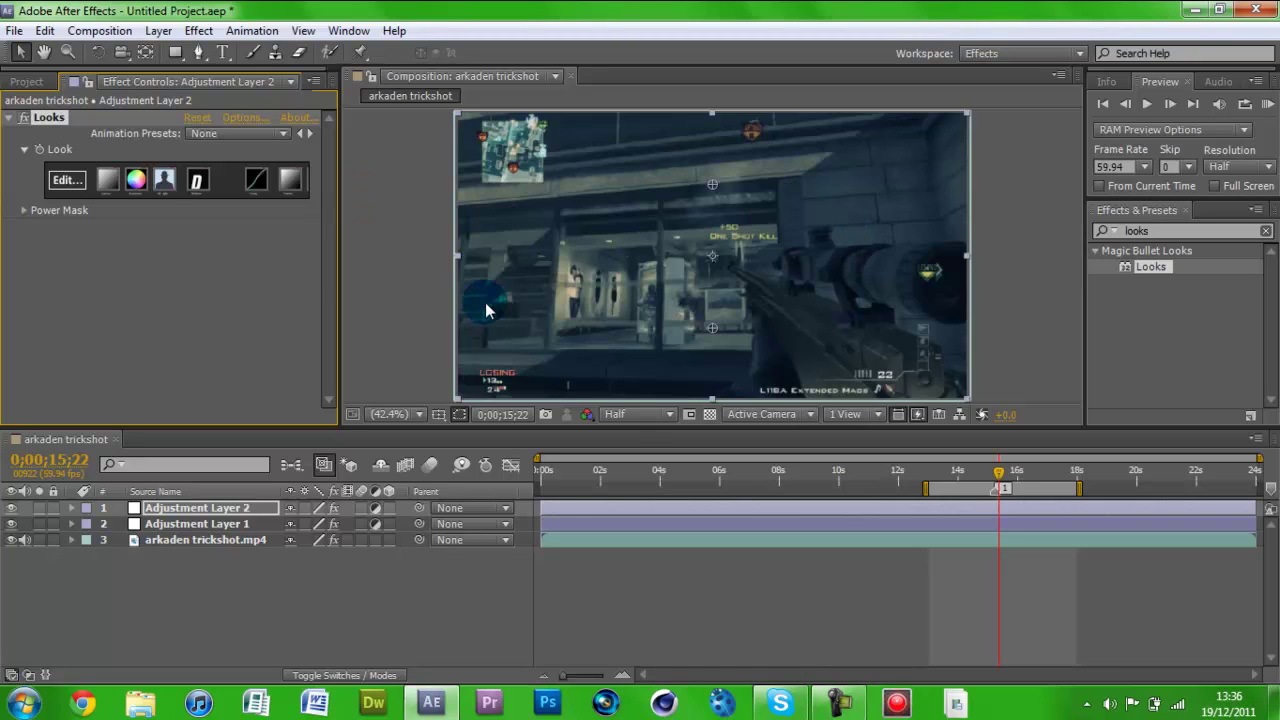
Scrub the playhead to 0;00;15;14 and show Adjustment Layer 2's Opacity with T.
left_click(999, 471)
left_click_drag(1005, 478, 975, 478)
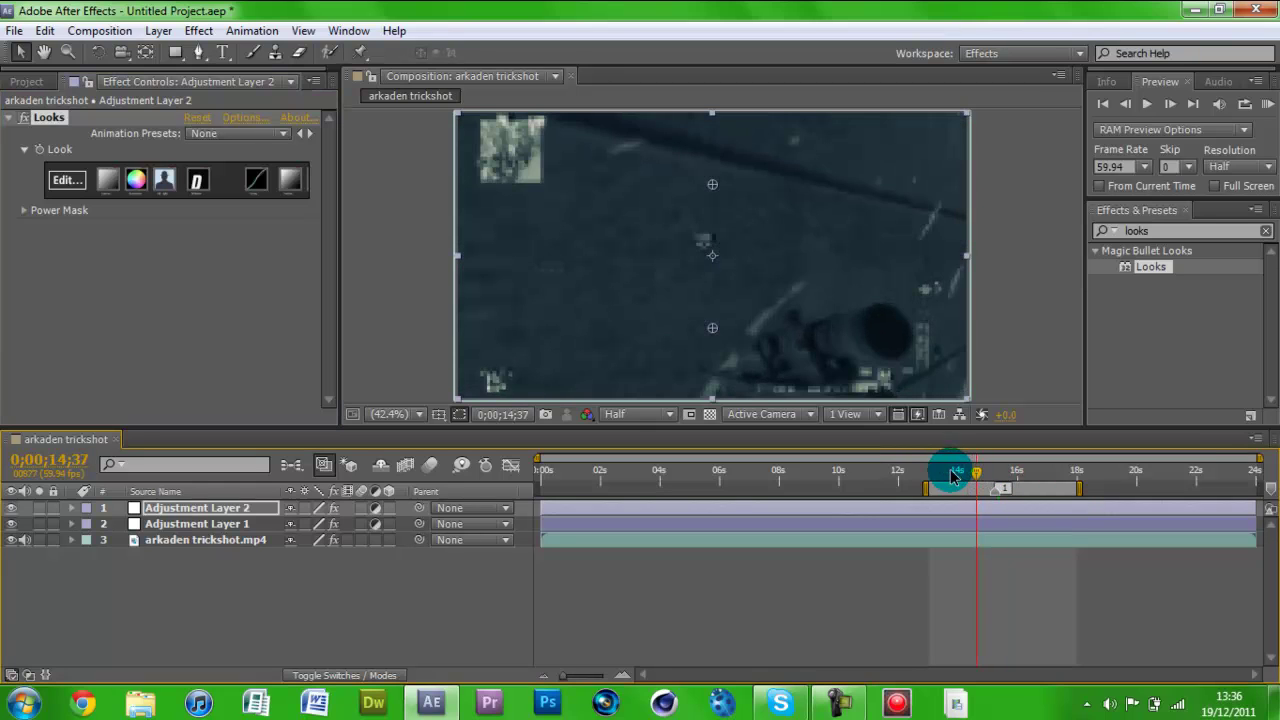
left_click(973, 478)
mouse_move(977, 478)
left_mouse_down()
mouse_move(1000, 478)
mouse_move(966, 478)
mouse_move(997, 478)
left_mouse_up()
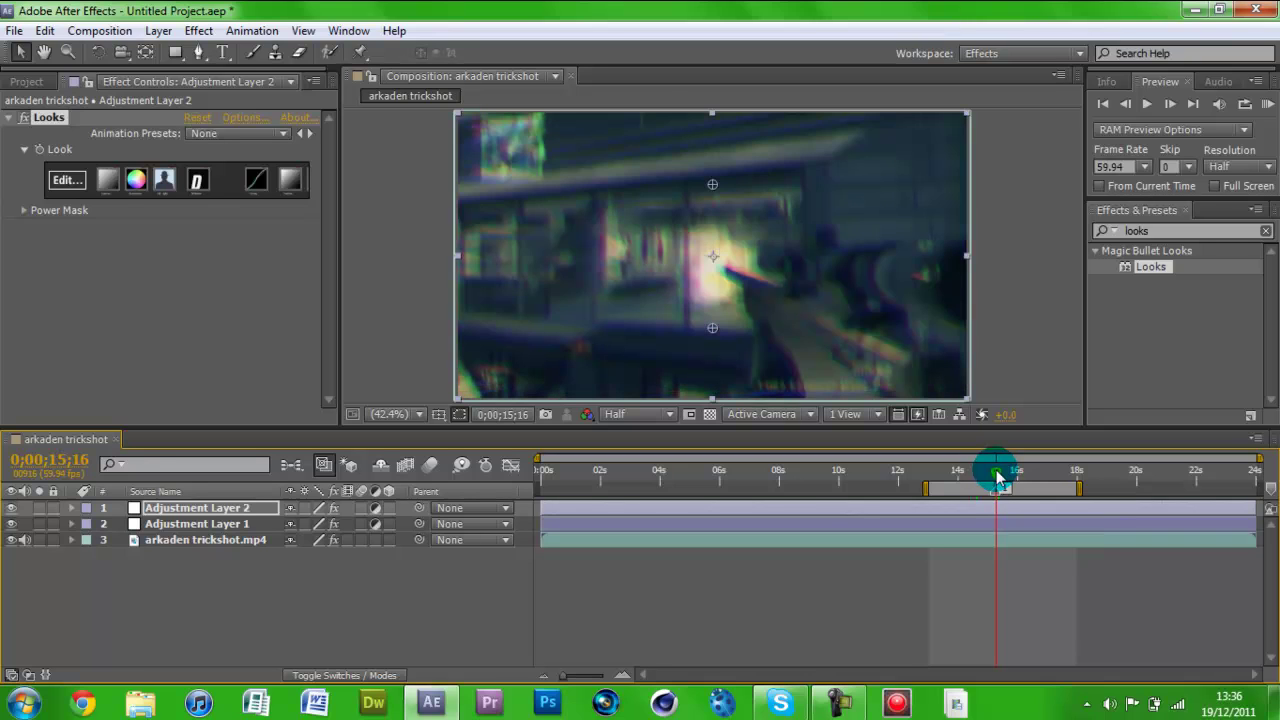
left_click_drag(997, 476, 997, 477)
left_click(733, 270)
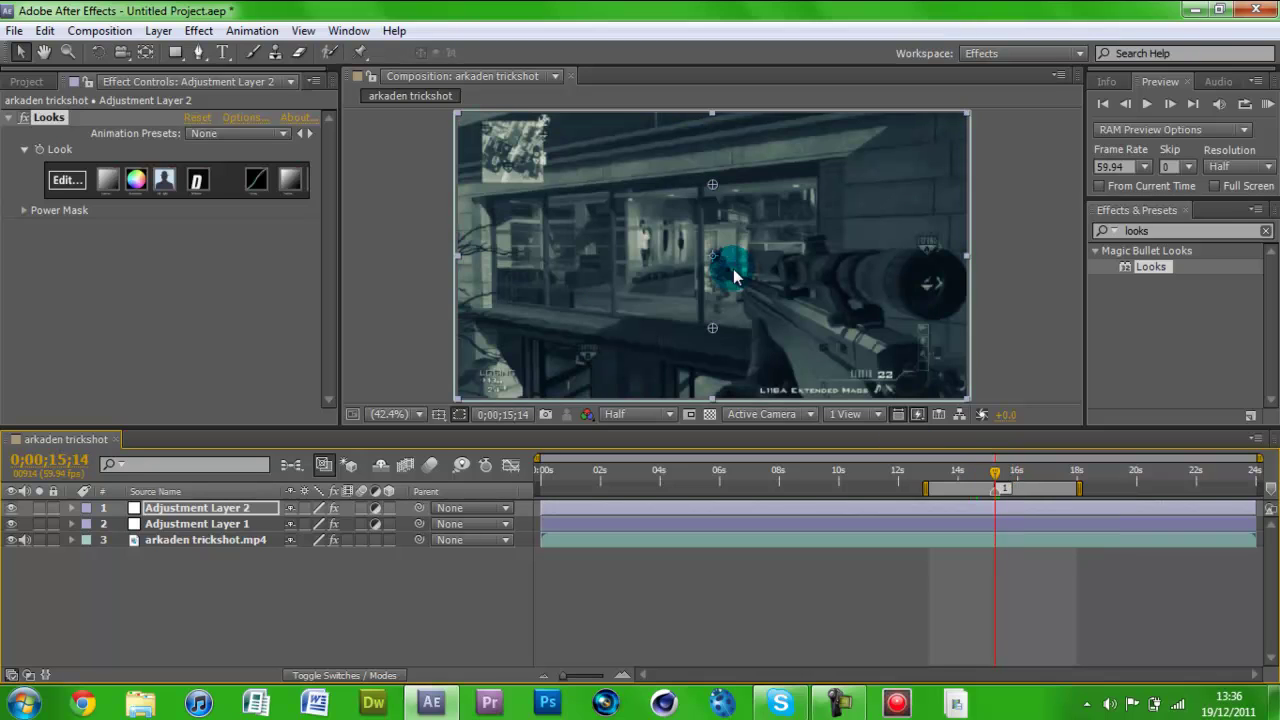
left_click(184, 511)
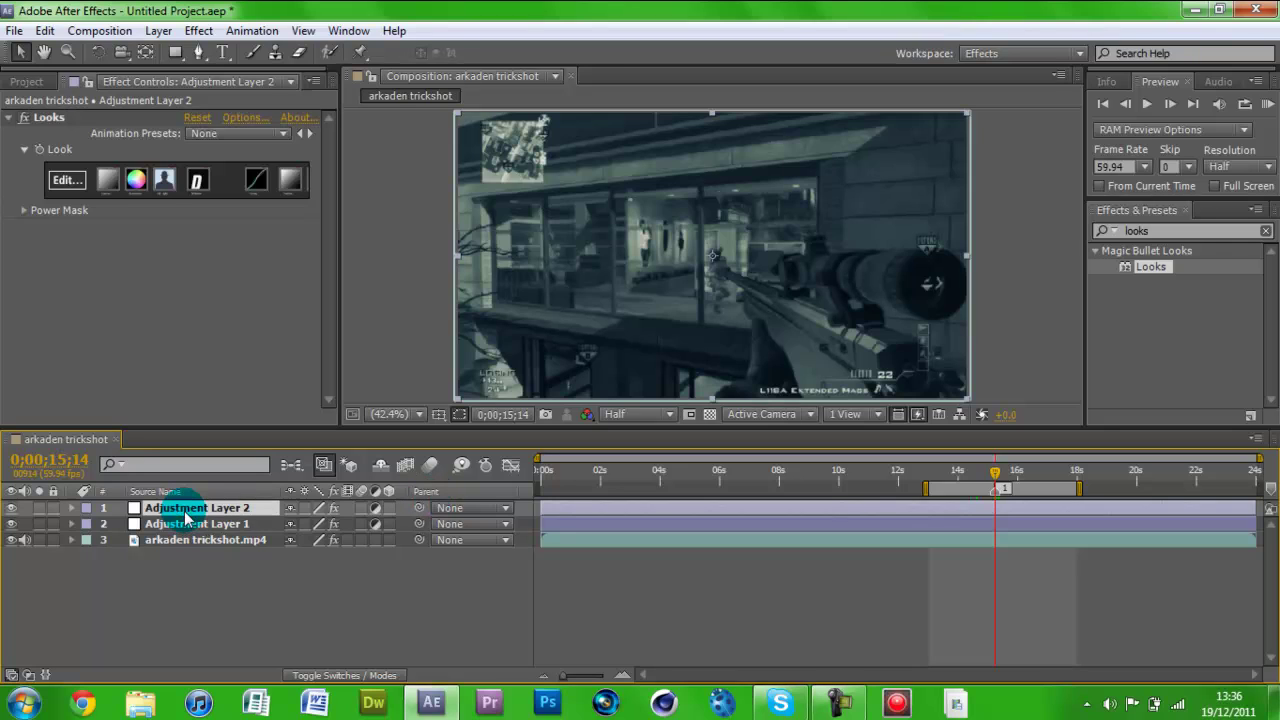
key("t")
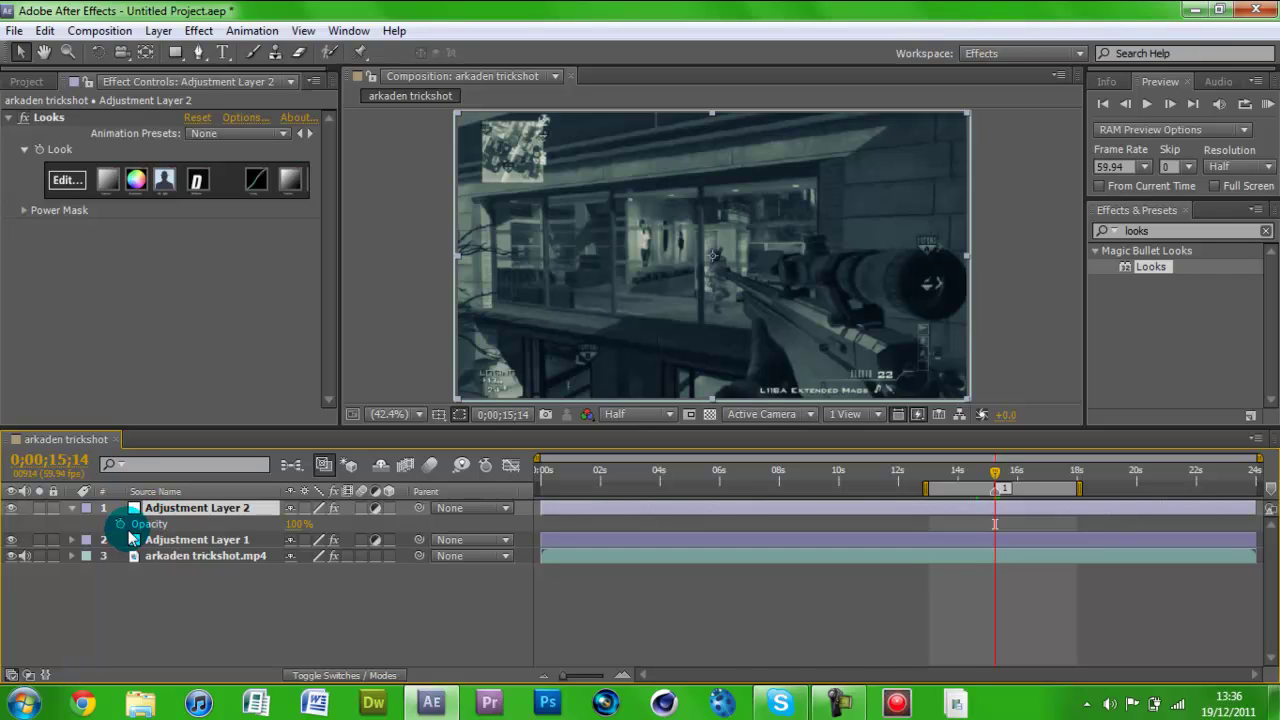
Start an Opacity keyframe on Adjustment Layer 2 and step frame by frame around the glitch.
left_click(121, 523)
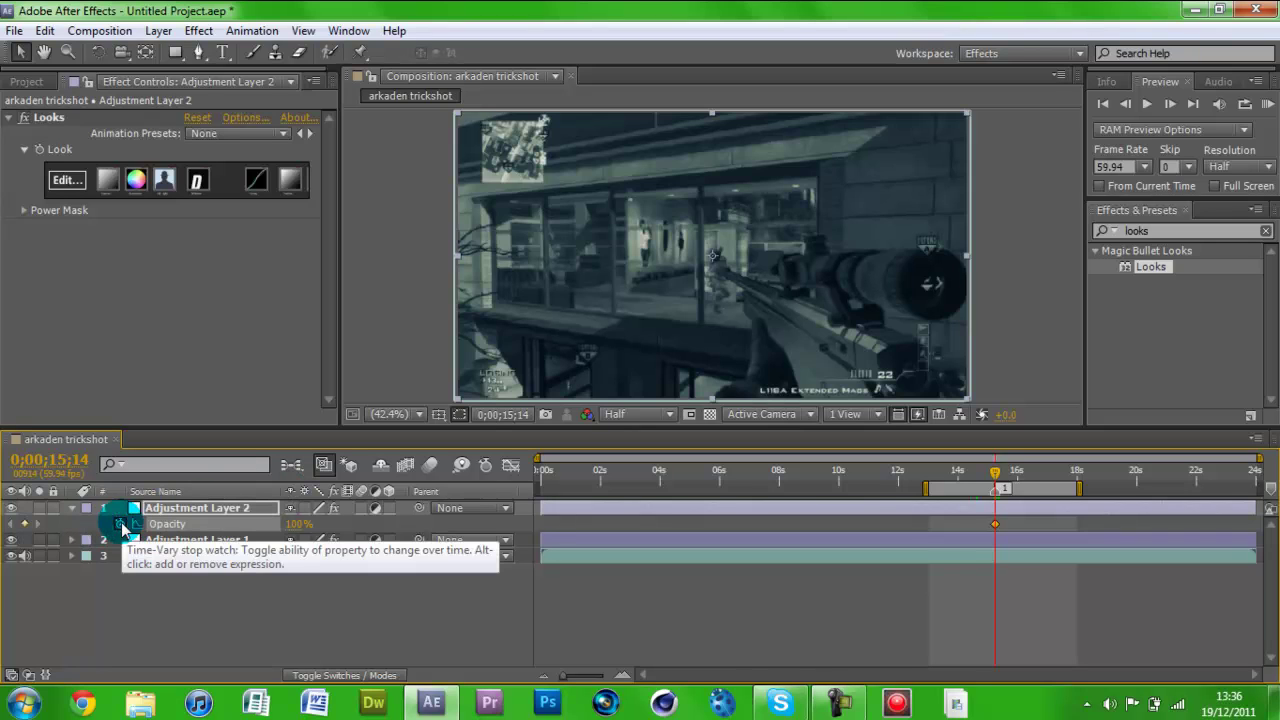
key("Page_Down")
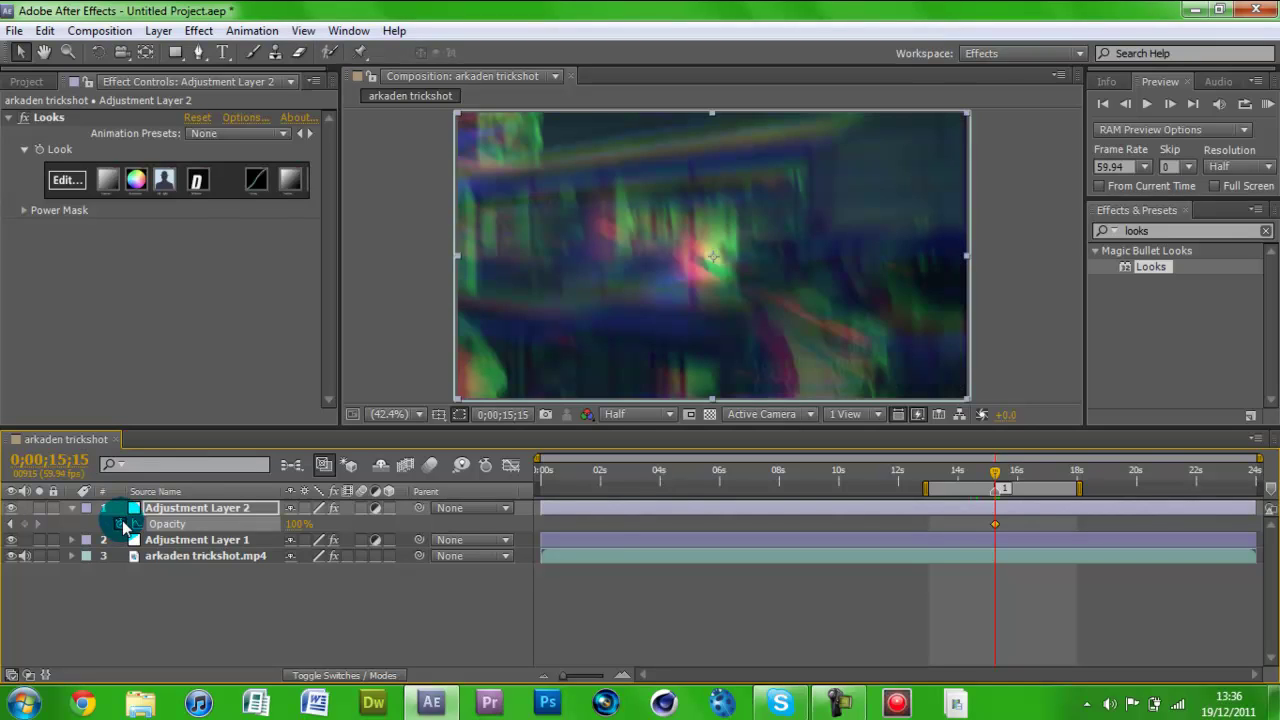
left_click(996, 520)
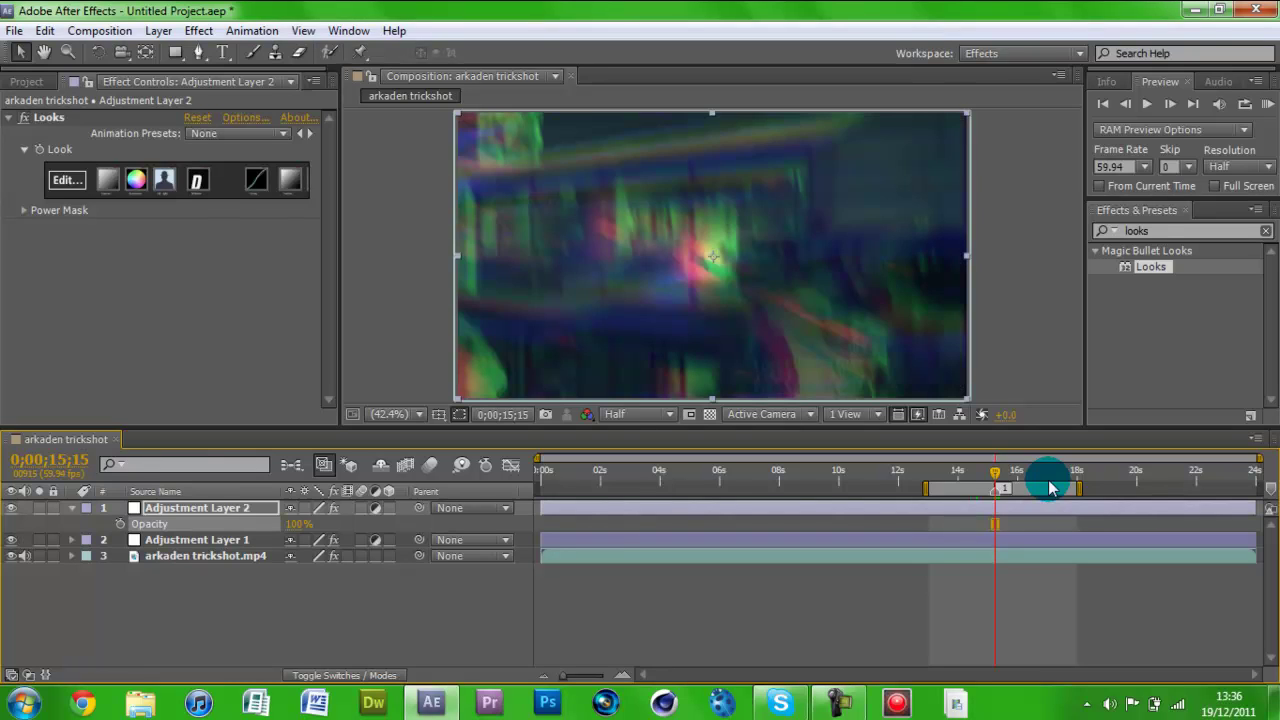
key("Page_Up")
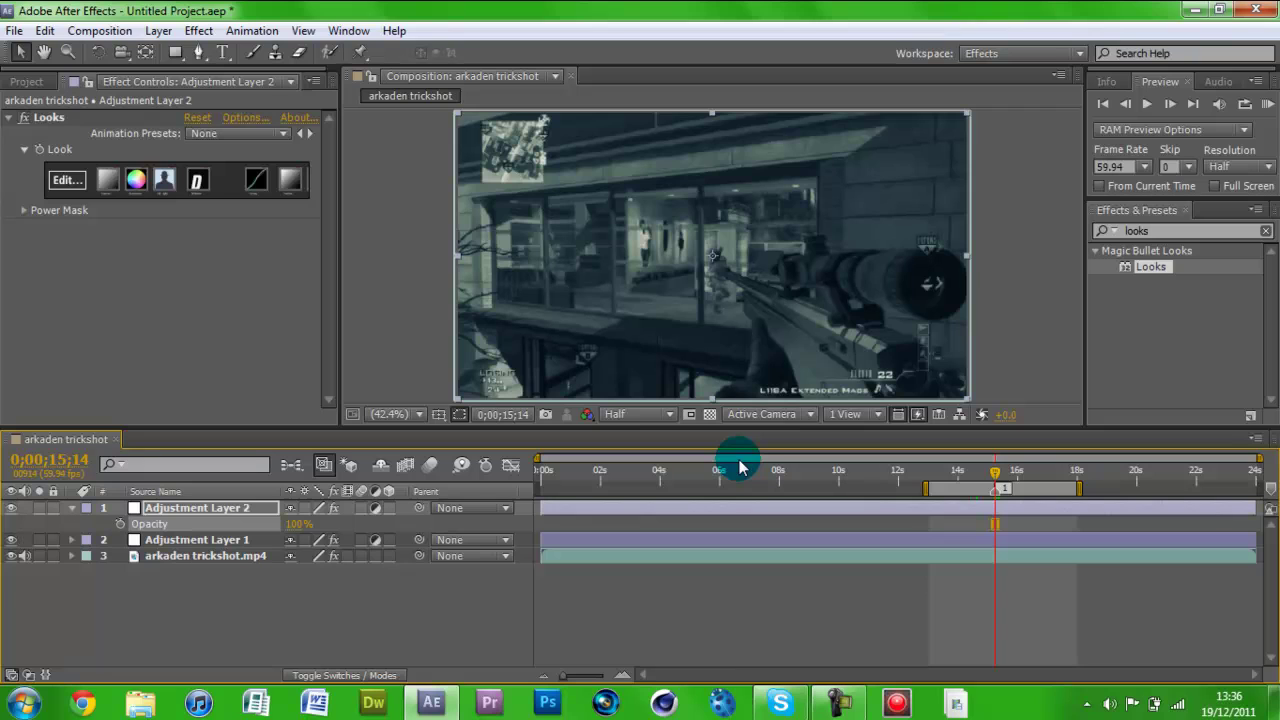
key("Page_Up")
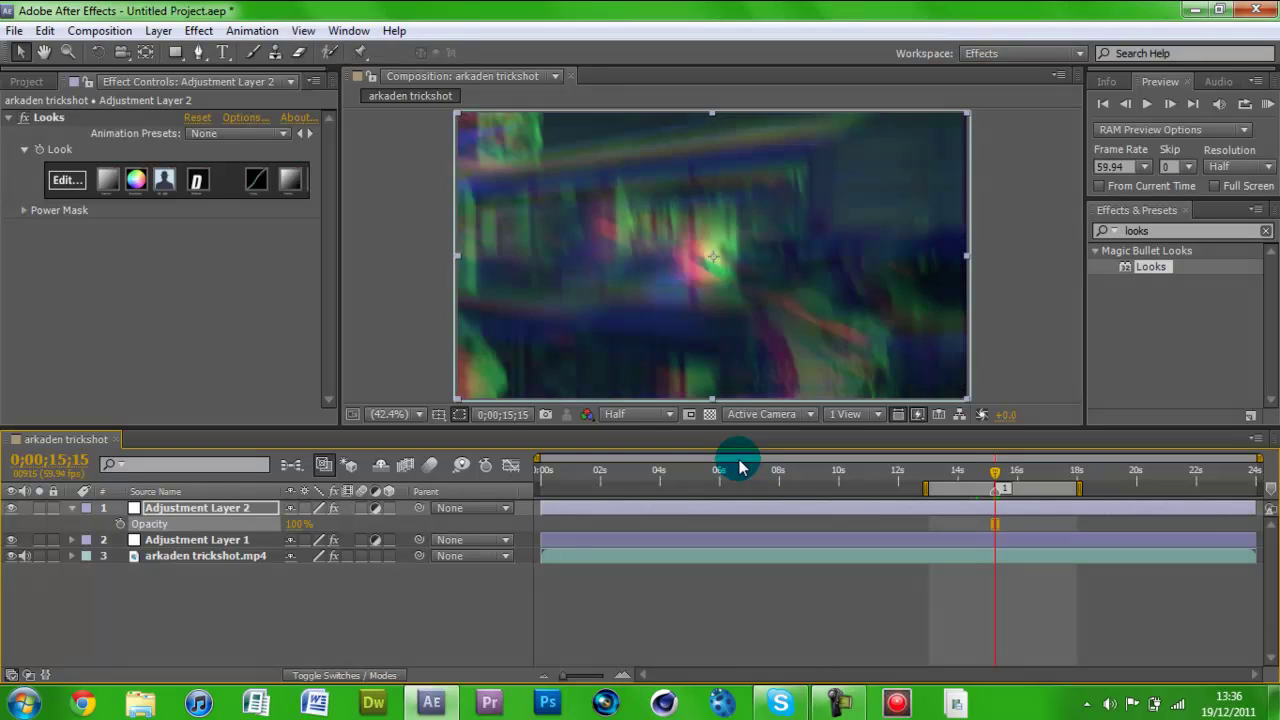
key("Page_Down")
key("Page_Down")
key("Page_Up")
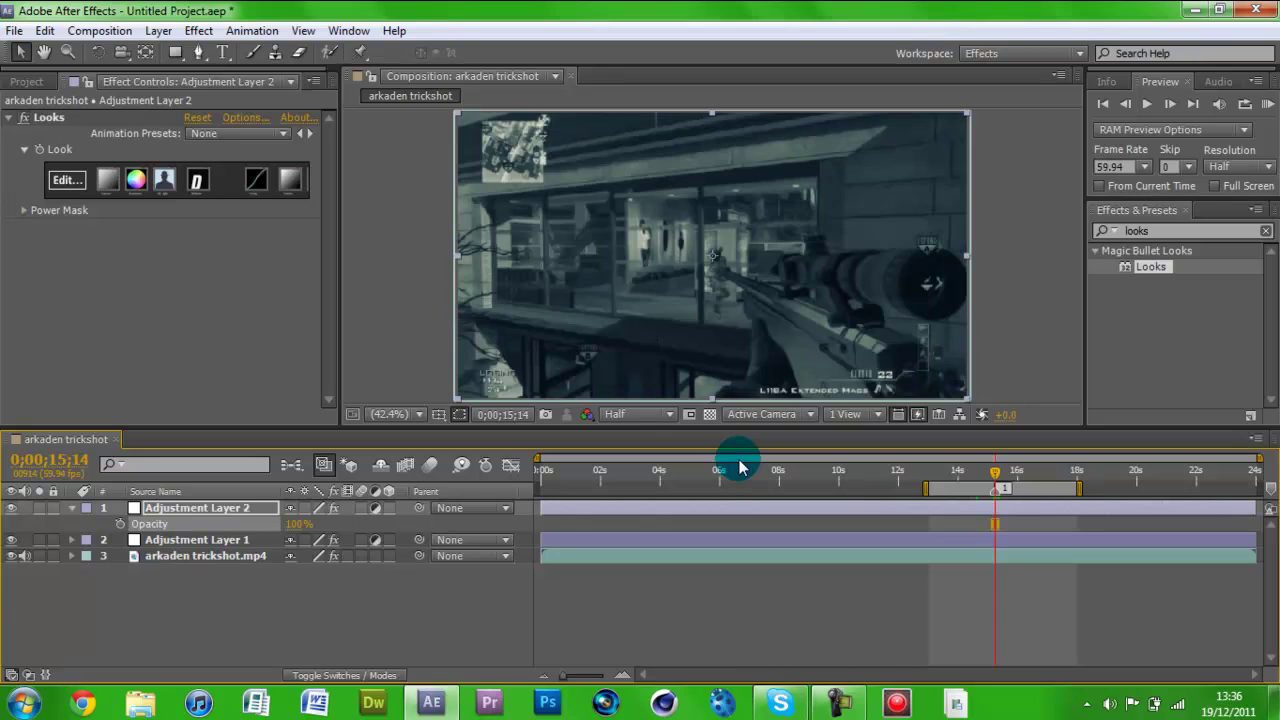
Rekey opacity at 0% on 0;00;15;14 and 100% on 0;00;15;15, then scrub to check.
left_click(120, 524)
left_click(300, 525)
left_click_drag(260, 527, 305, 528)
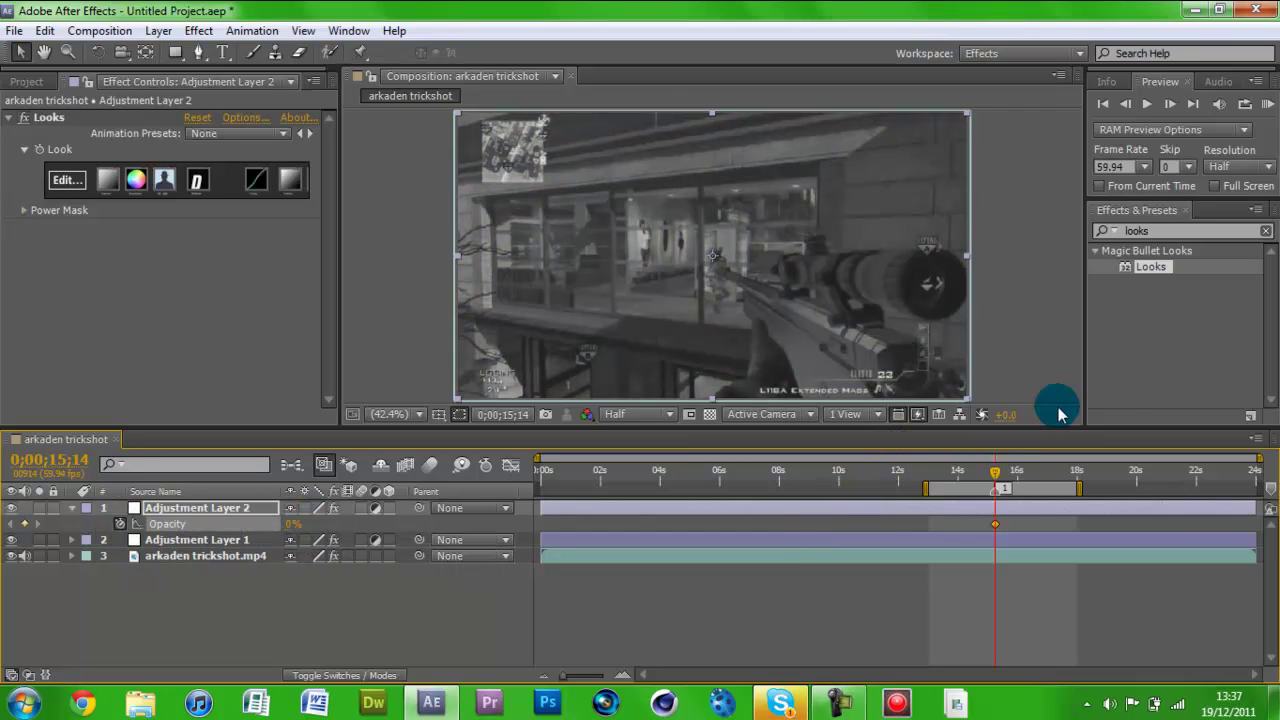
key("Page_Down")
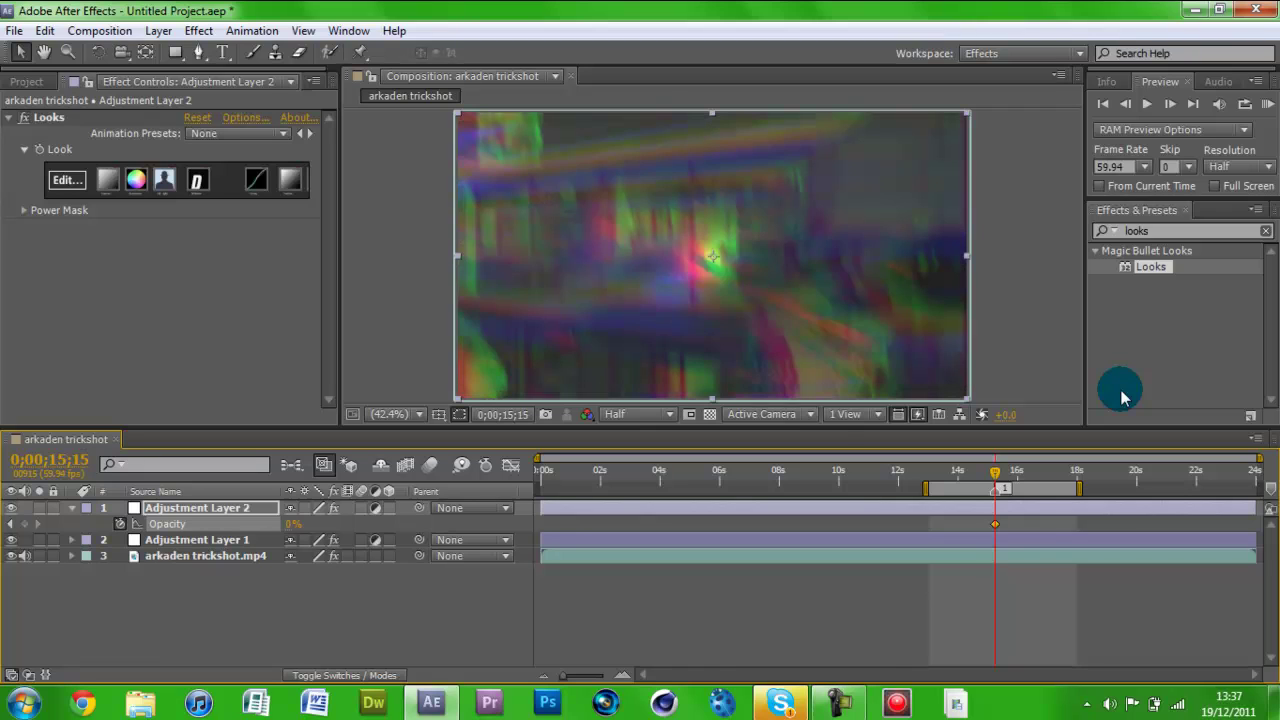
left_click(770, 403)
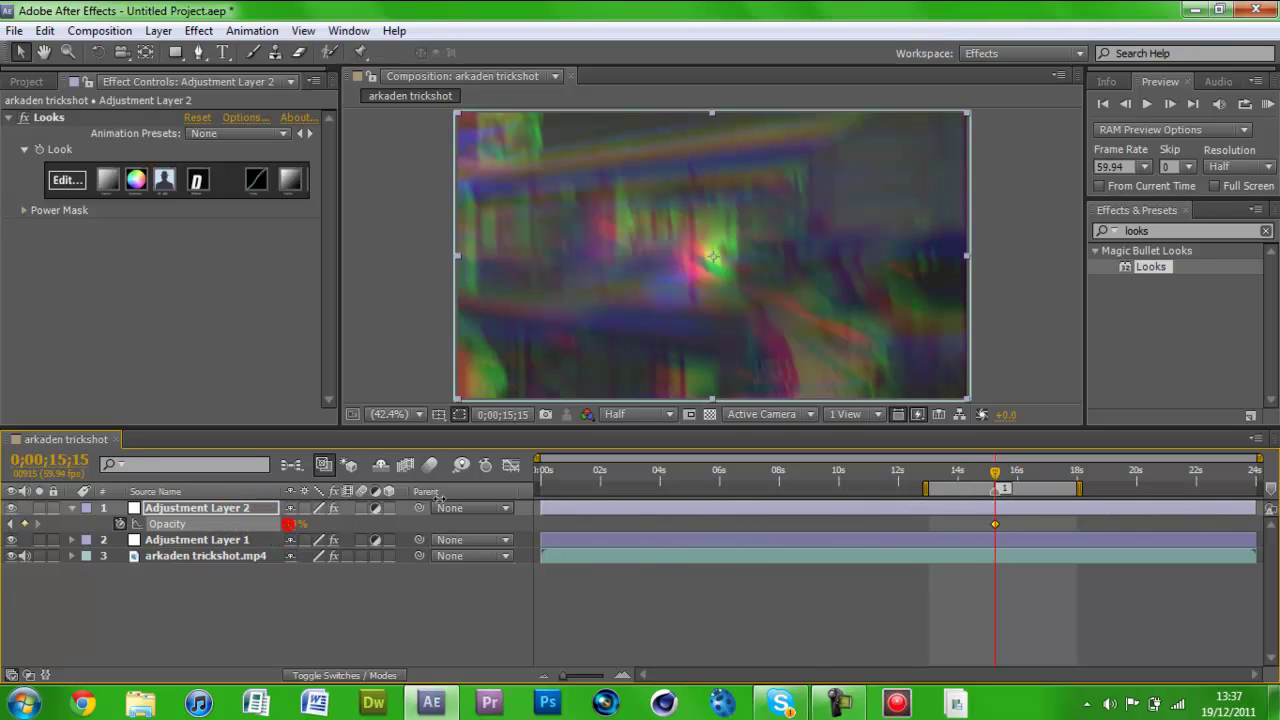
left_click_drag(290, 524, 447, 505)
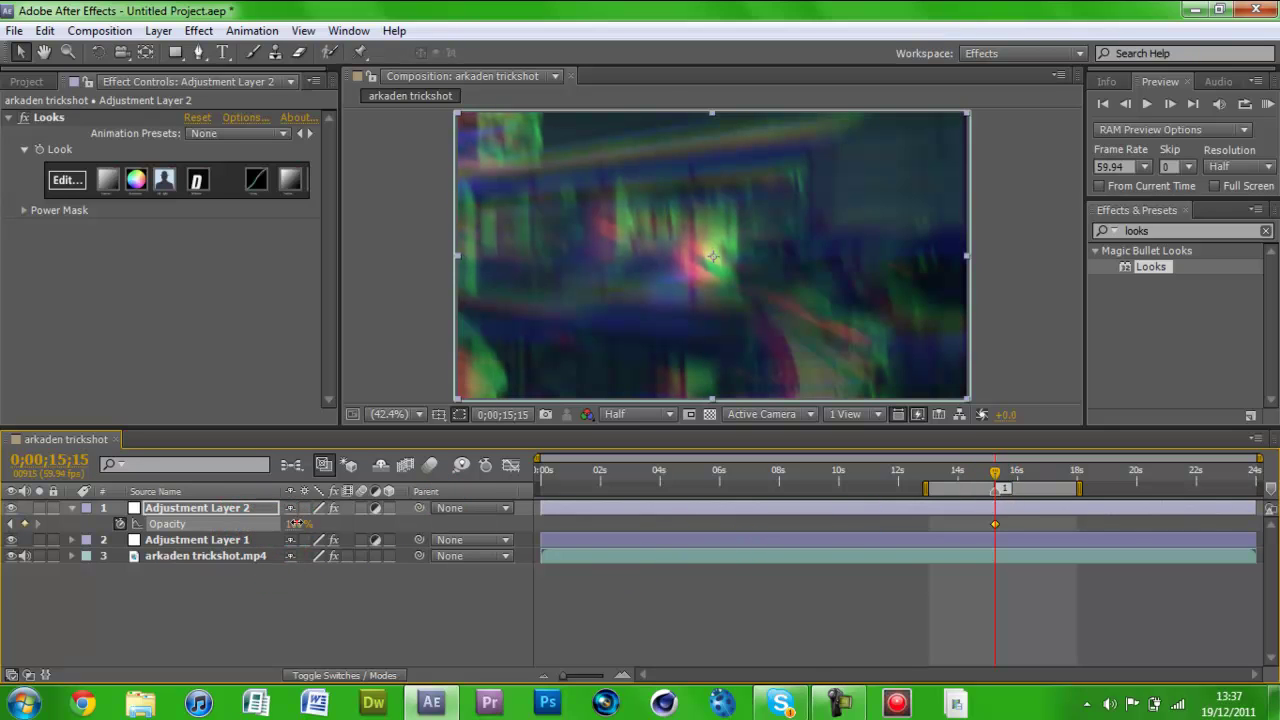
left_click(969, 472)
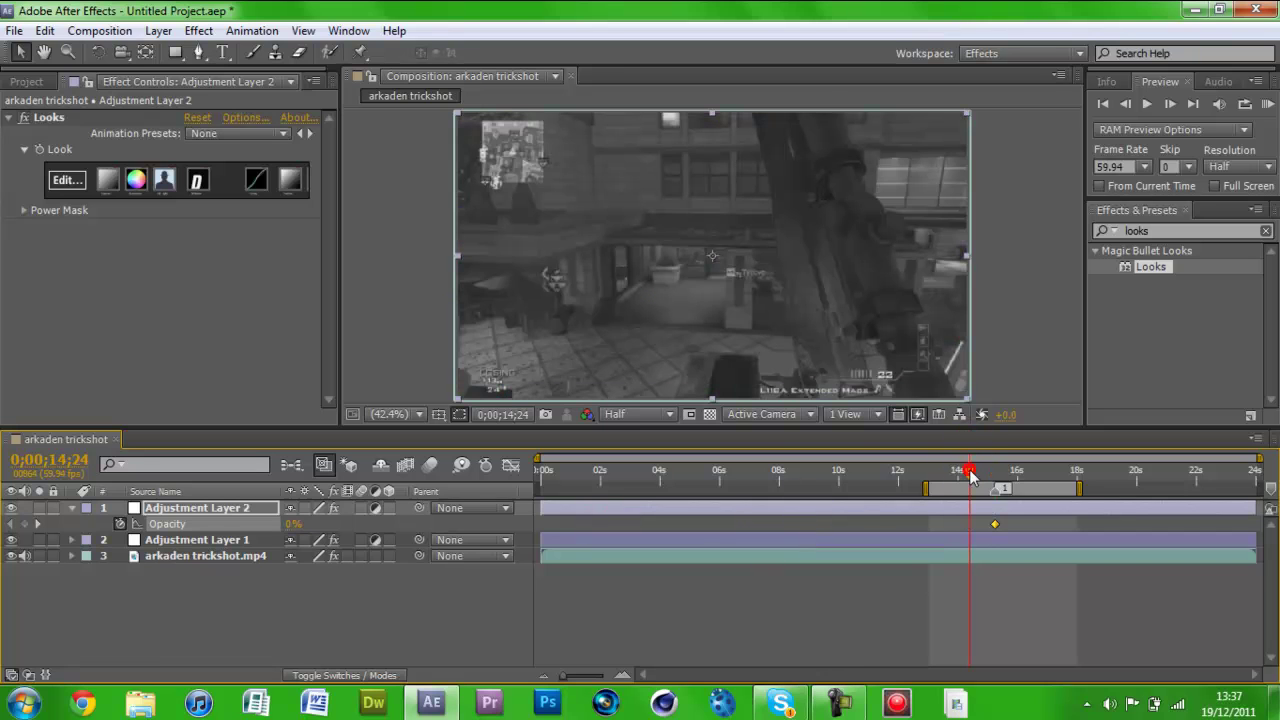
mouse_move(970, 480)
left_mouse_down()
mouse_move(1021, 477)
mouse_move(974, 476)
left_mouse_up()
Clear the old term from the Effects & Presets search.
double_click(1140, 230)
key("BackSpace")
left_click(1095, 231)
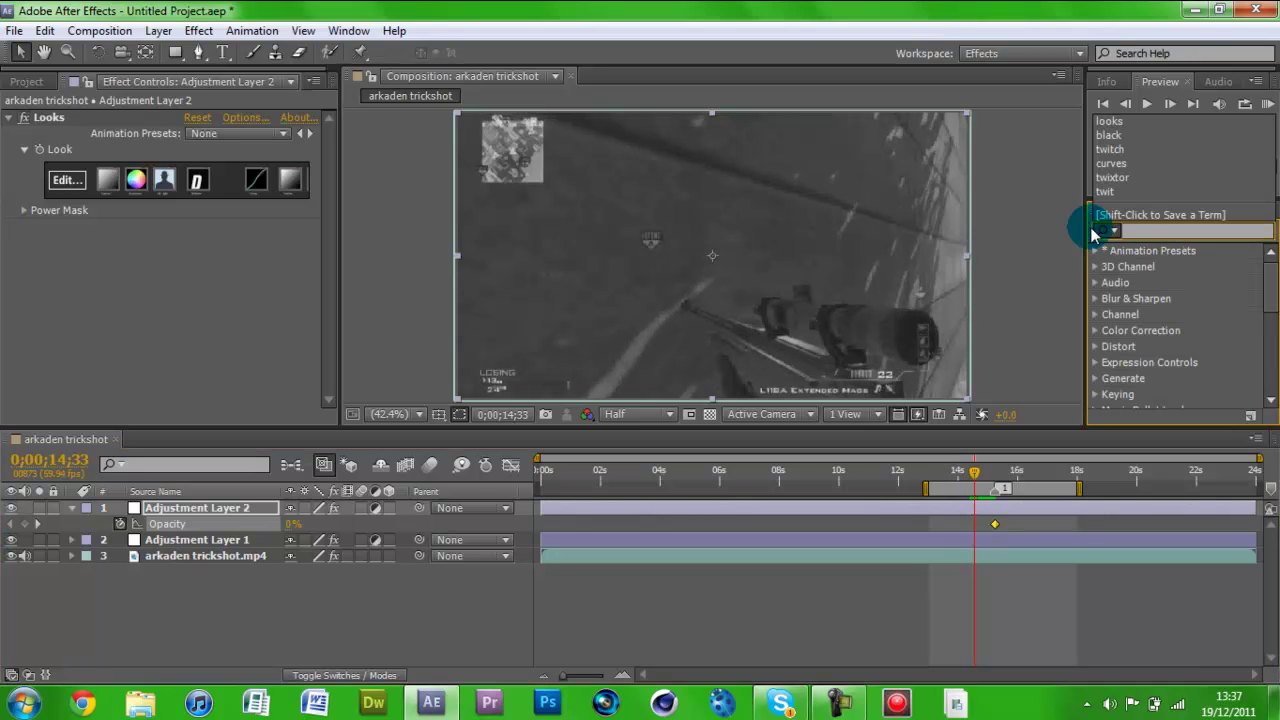
Preview the greyscale-to-cold transition, scrub across the kill, and select the arkaden trickshot.mp4 layer.
left_click(1266, 104)
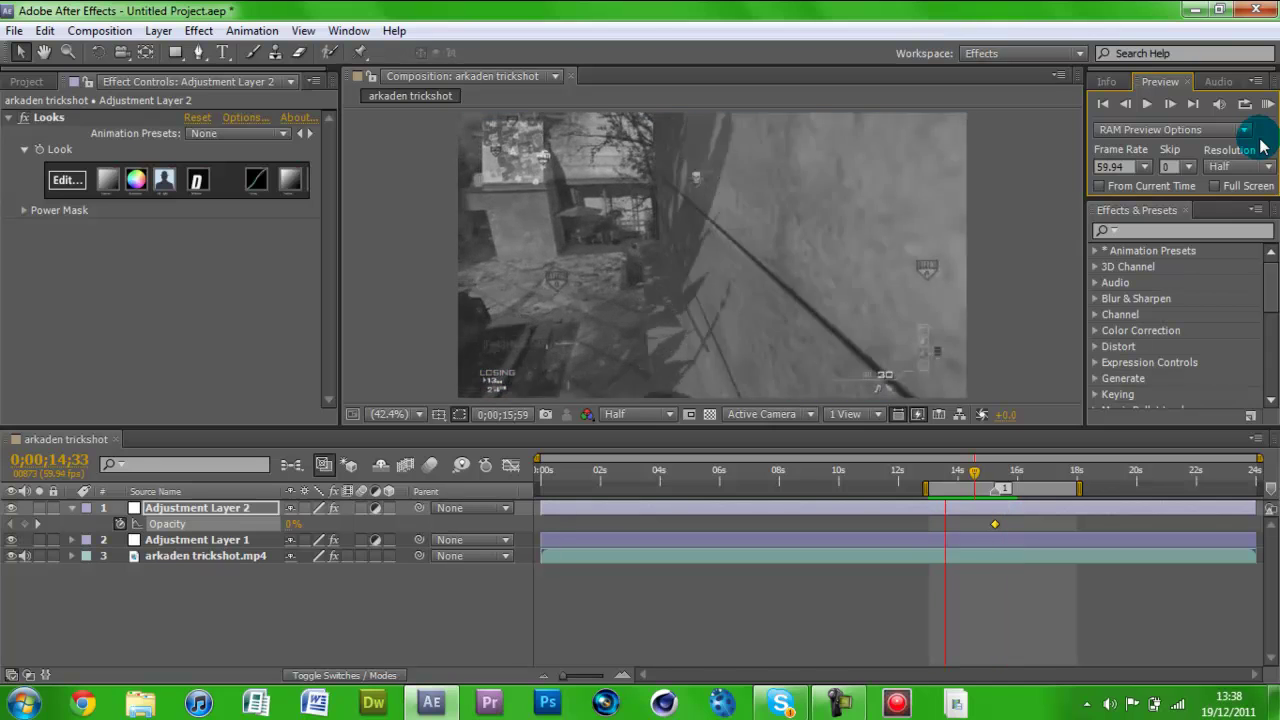
left_click(1262, 146)
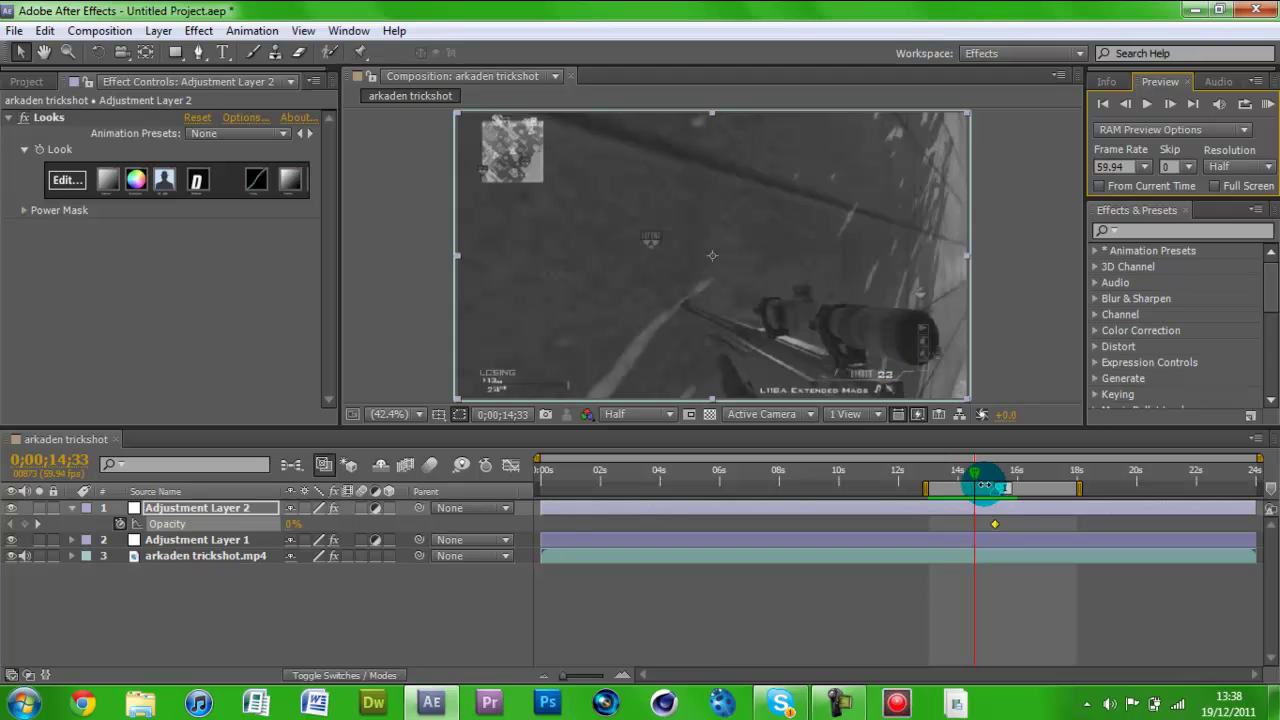
mouse_move(978, 482)
left_mouse_down()
mouse_move(1010, 482)
mouse_move(982, 478)
mouse_move(993, 479)
left_mouse_up()
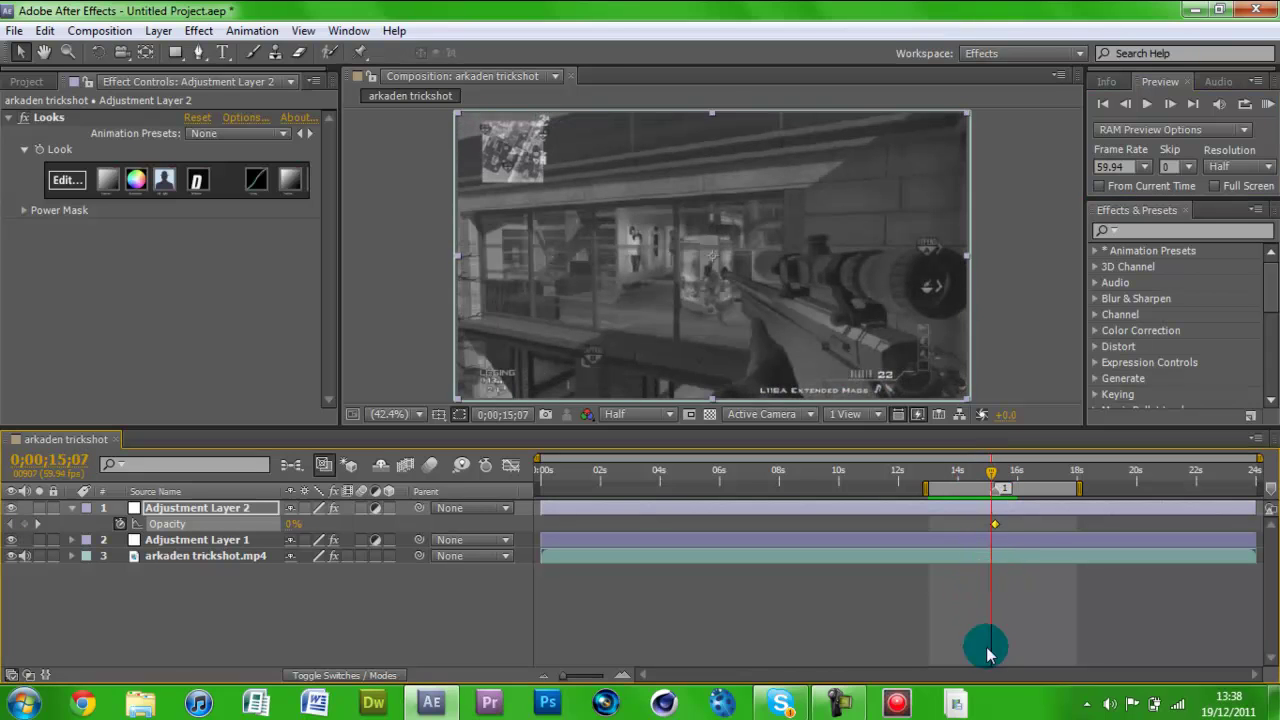
left_click_drag(993, 482, 987, 478)
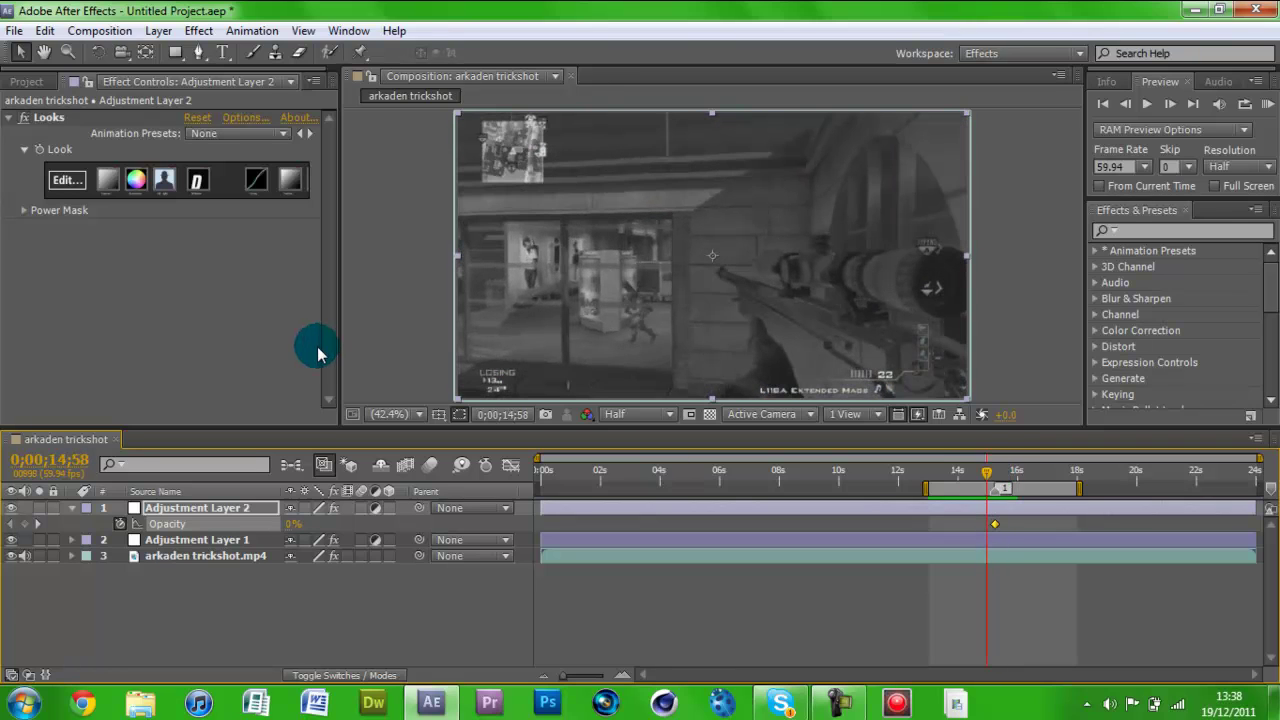
left_click(165, 523)
Expand arkaden trickshot.mp4's Twitch settings, scrub through the glitch, and minimise After Effects to the desktop.
left_click(168, 557)
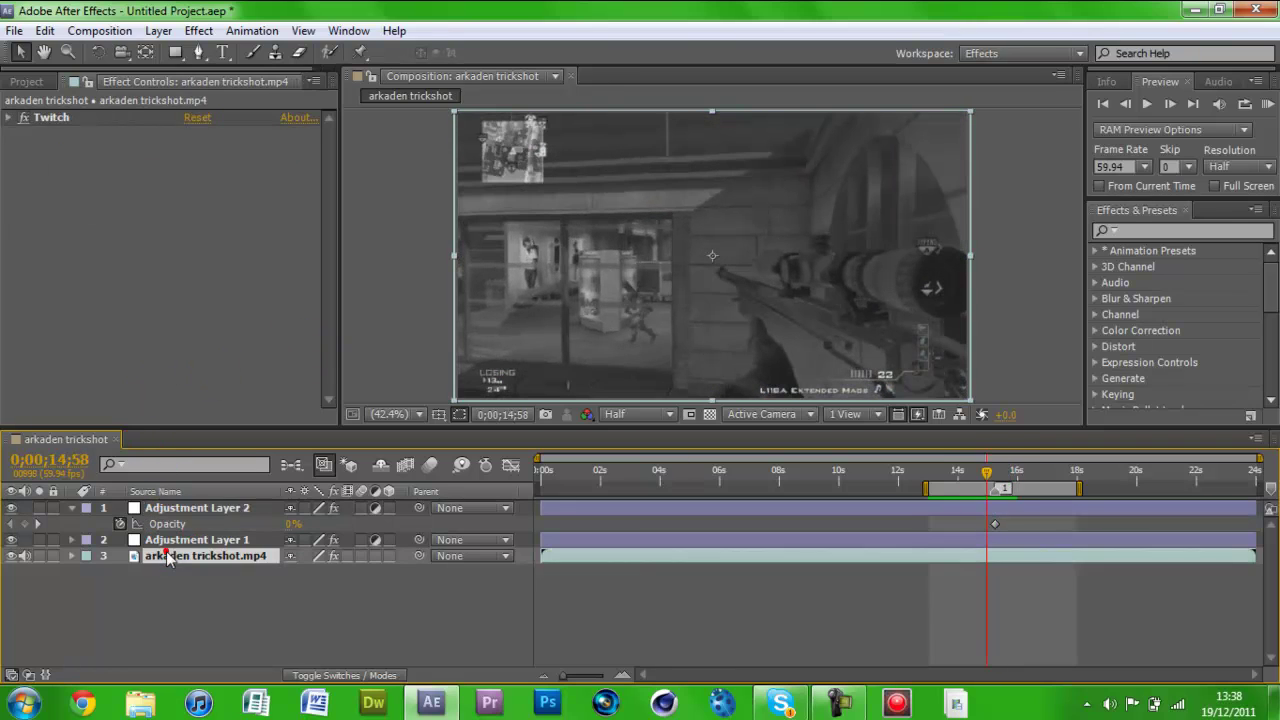
left_click(8, 118)
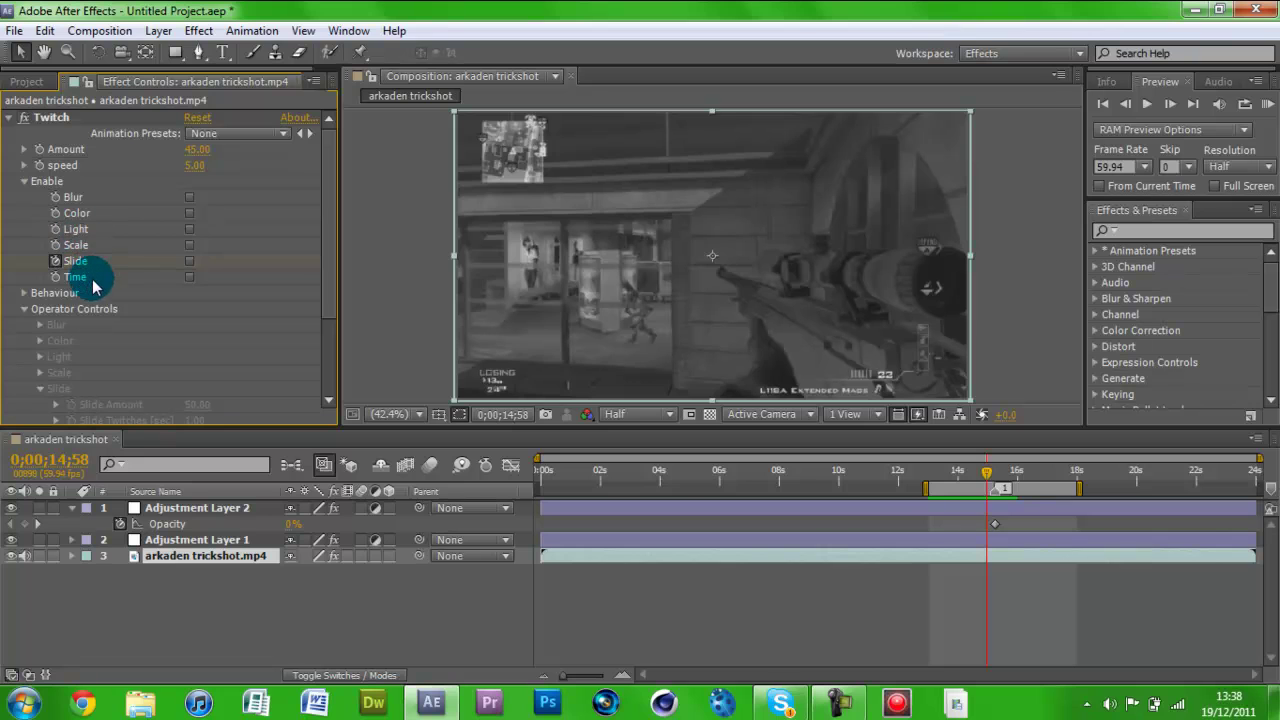
mouse_move(986, 478)
left_mouse_down()
mouse_move(999, 480)
mouse_move(976, 478)
left_mouse_up()
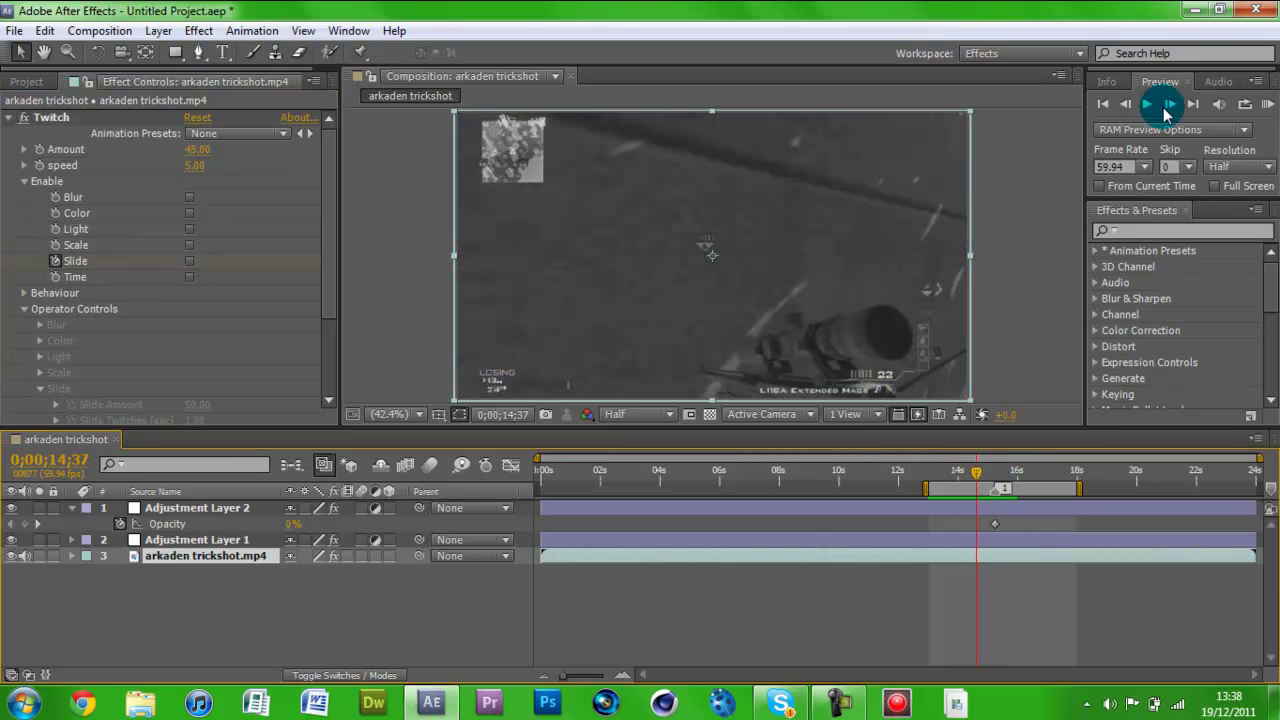
left_click(1196, 9)
left_click(376, 180)
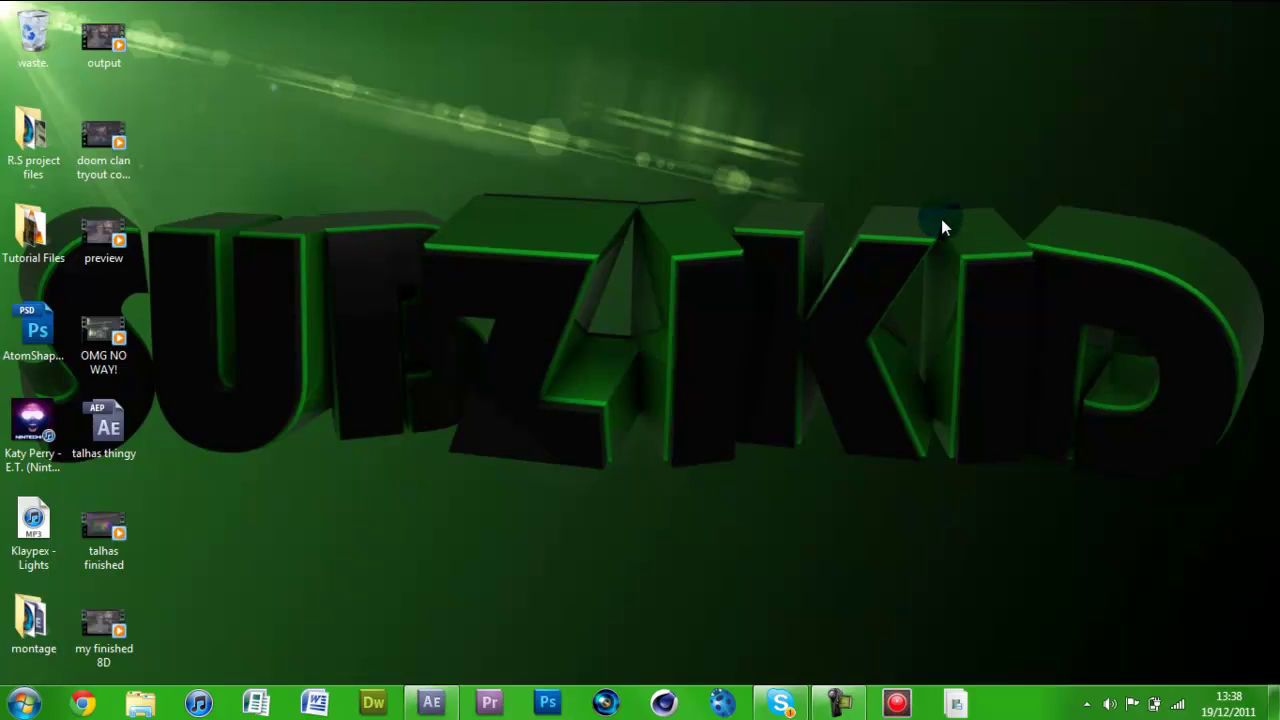